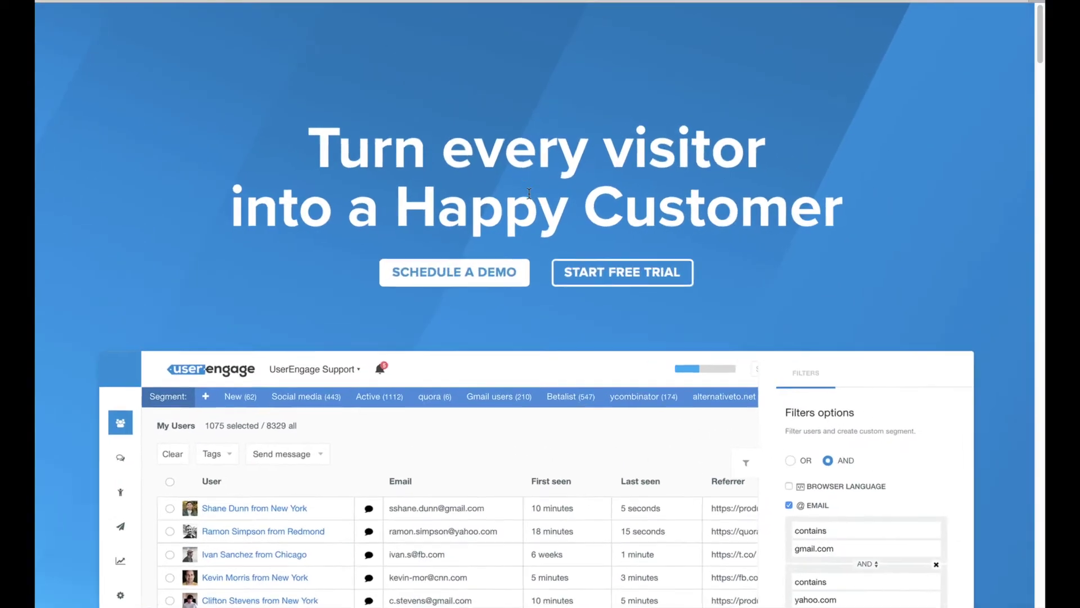
pyautogui.scroll(-1, 530, 195)
pyautogui.scroll(-2, 530, 195)
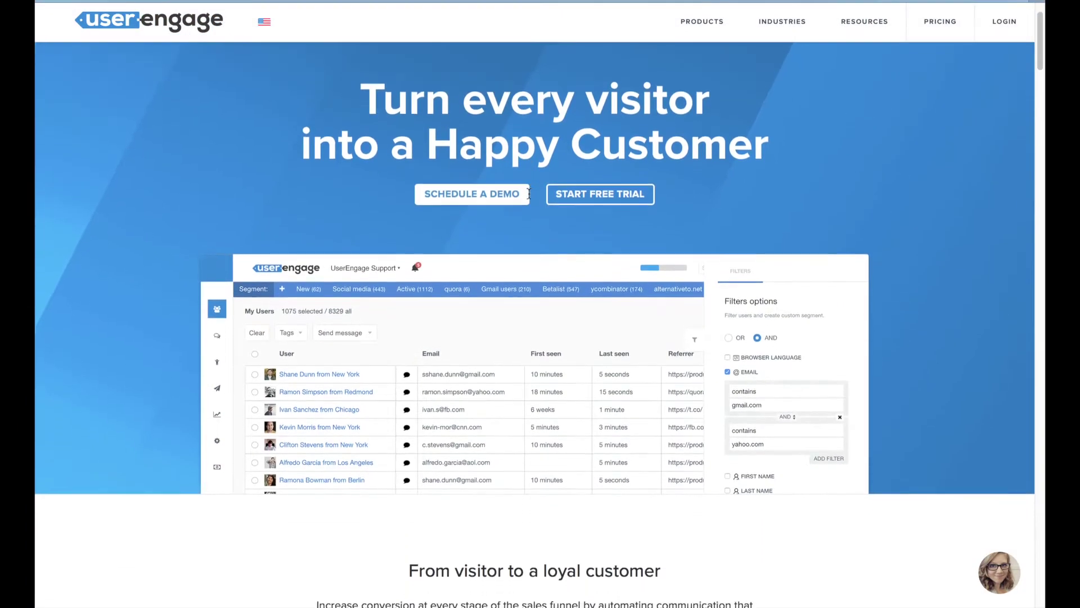
pyautogui.scroll(-2, 529, 195)
pyautogui.scroll(-2, 529, 195)
pyautogui.scroll(-1, 529, 195)
pyautogui.scroll(-3, 529, 193)
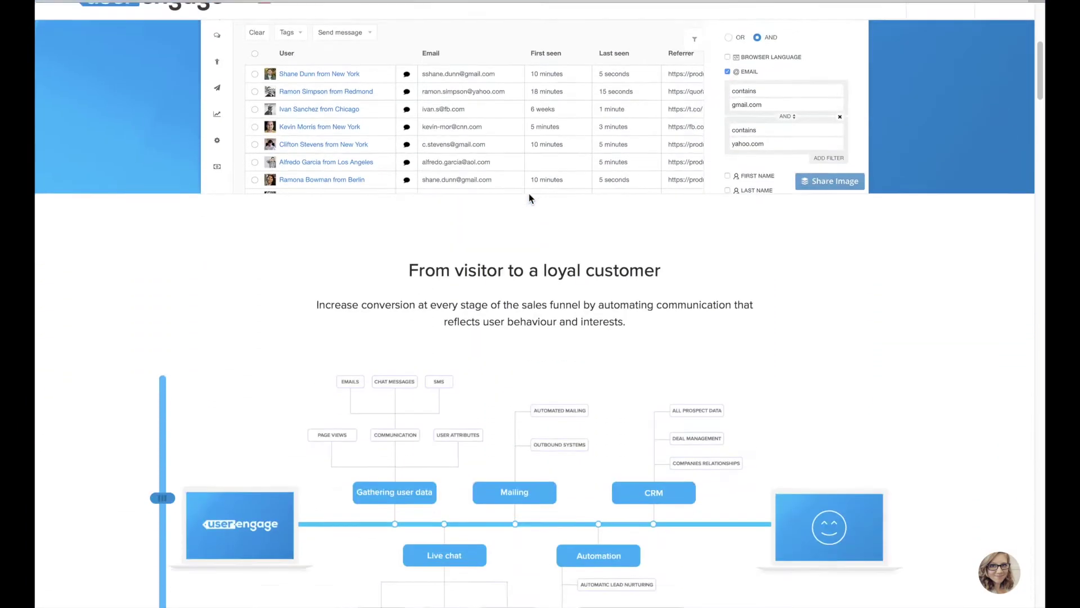
pyautogui.scroll(-2, 529, 194)
pyautogui.scroll(-1, 529, 194)
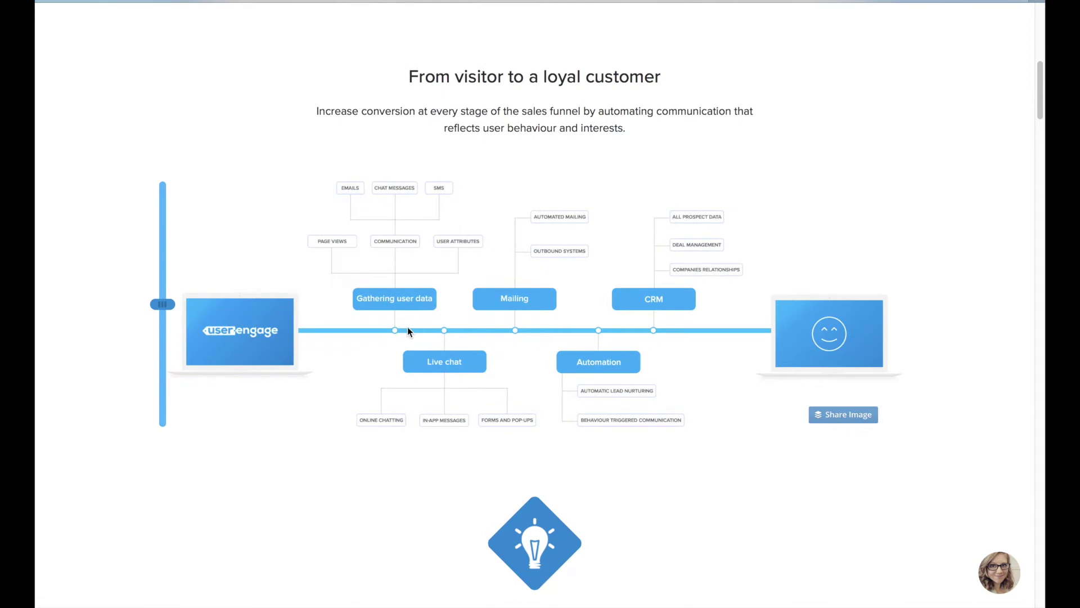
pyautogui.scroll(3, 408, 327)
pyautogui.hscroll(3, 408, 327)
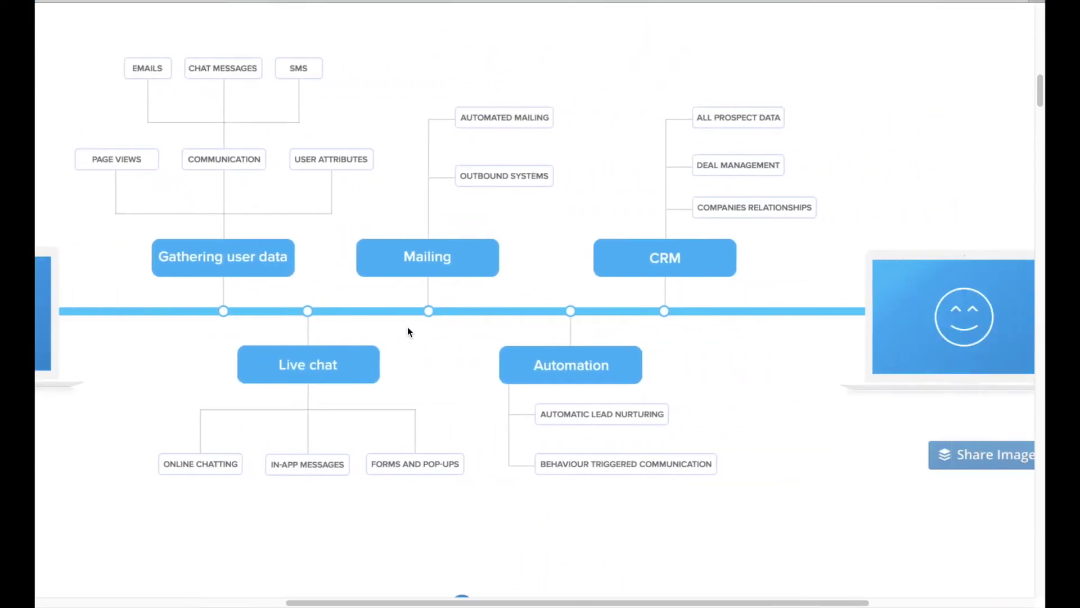
pyautogui.hscroll(2, 407, 327)
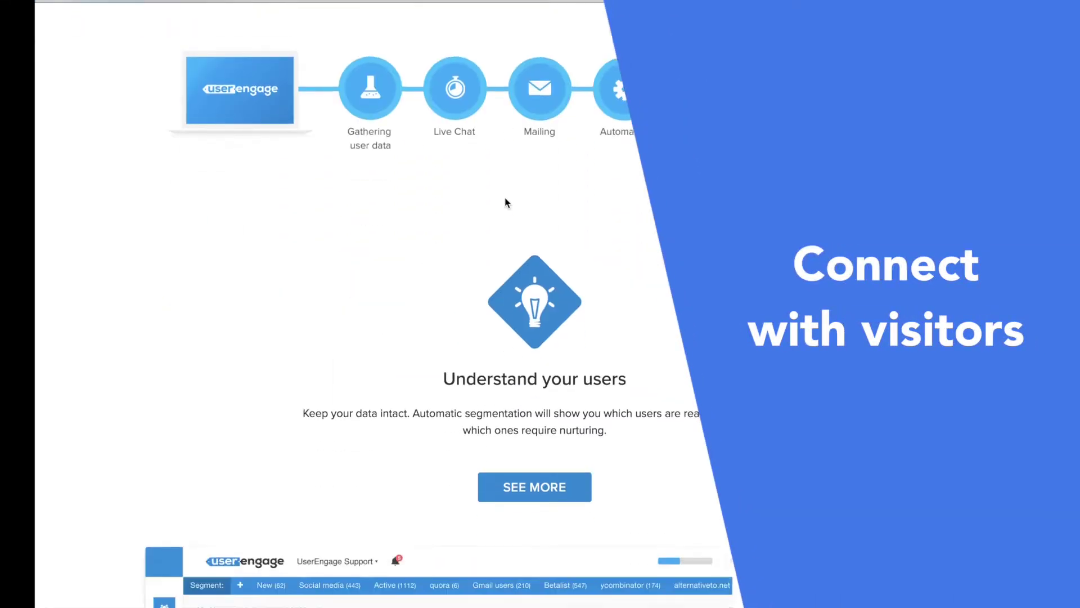
pyautogui.scroll(-3, 505, 197)
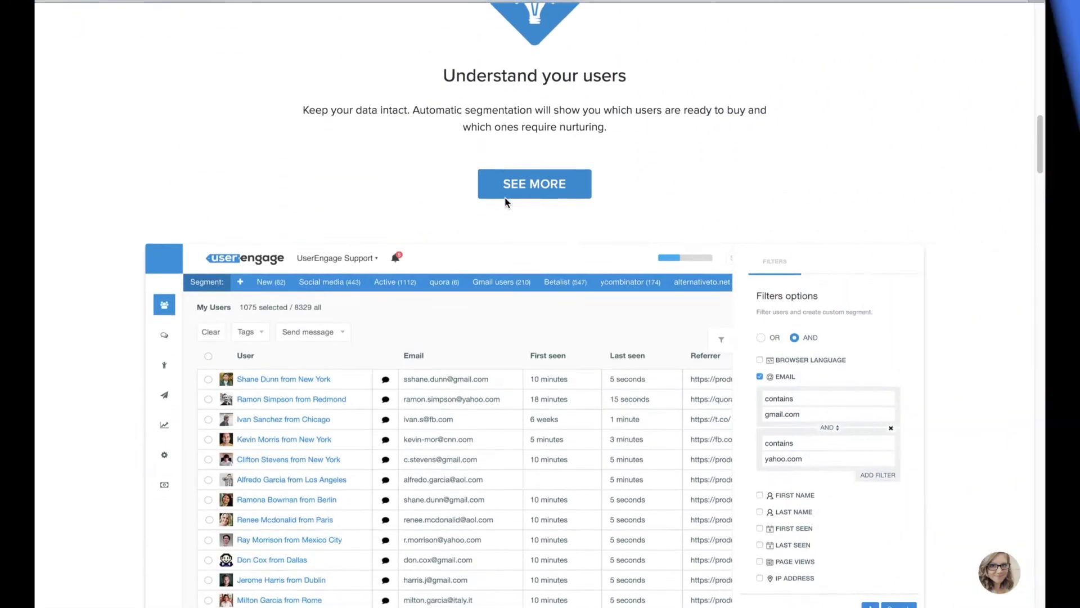
pyautogui.scroll(-5, 505, 198)
pyautogui.scroll(-5, 506, 198)
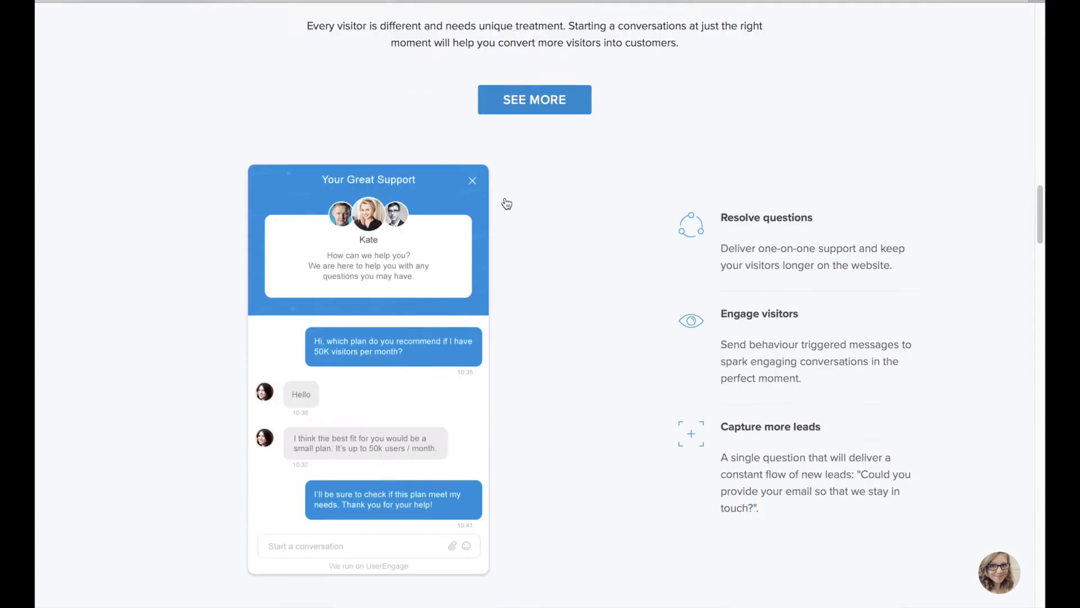
pyautogui.scroll(-5, 504, 198)
pyautogui.scroll(-3, 505, 198)
pyautogui.scroll(-5, 506, 203)
pyautogui.scroll(-5, 506, 204)
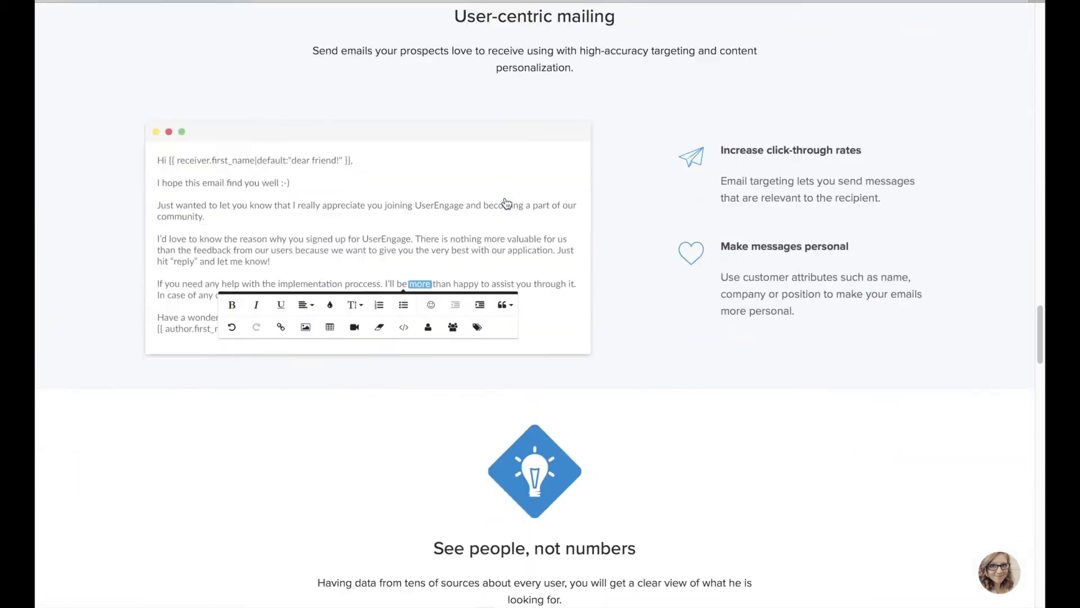
pyautogui.scroll(-4, 506, 203)
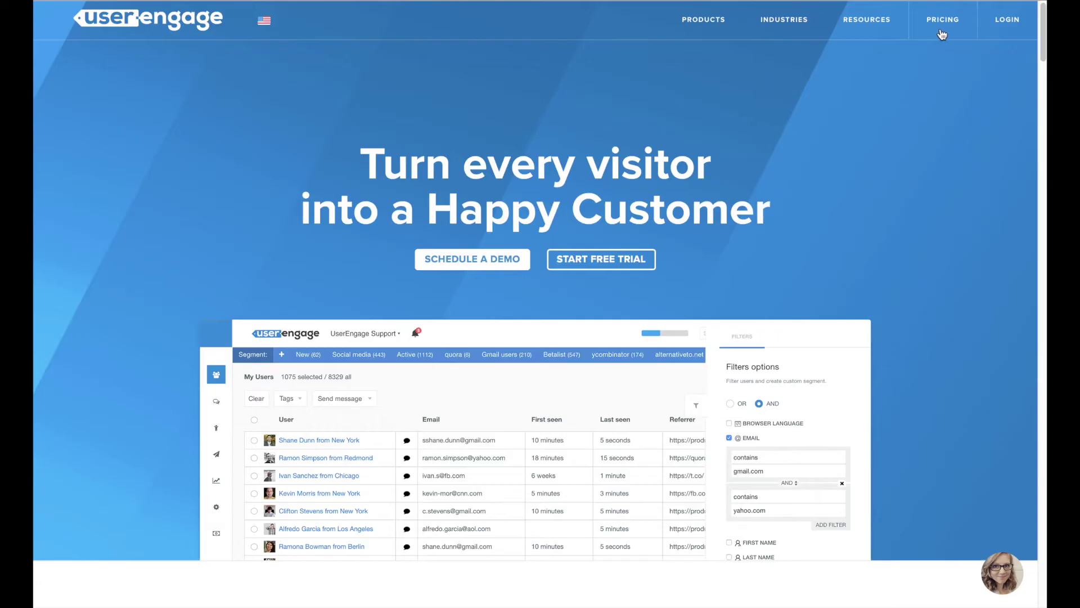
# Step: Go to the UserEngage pricing page from the top navigation
pyautogui.click(943, 33)
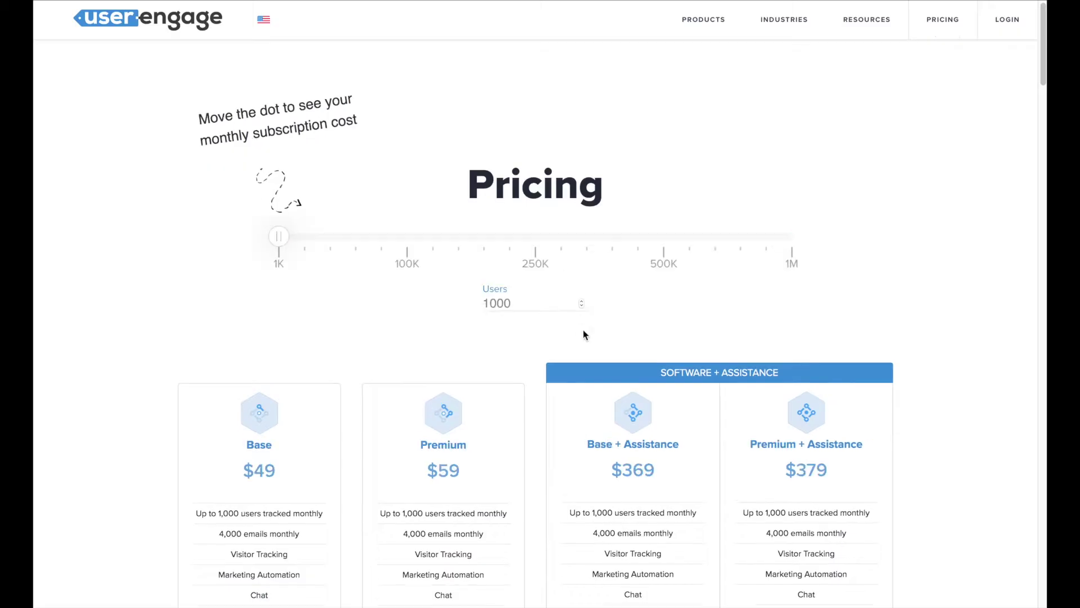
pyautogui.scroll(-2, 303, 400)
pyautogui.scroll(-2, 302, 400)
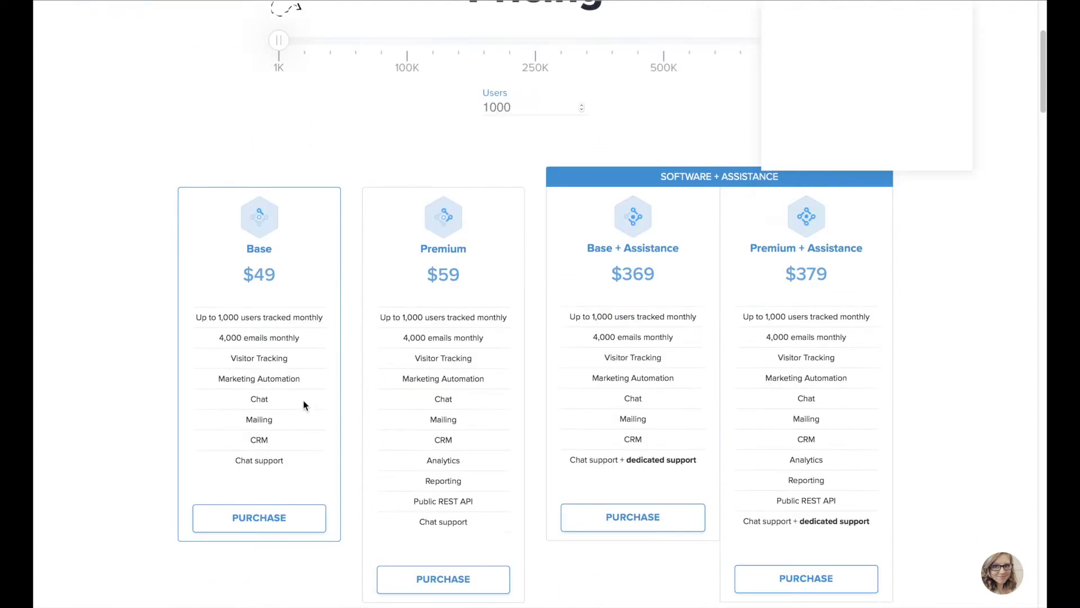
pyautogui.hotkey('ctrl', '+')
pyautogui.hotkey('ctrl', '+')
pyautogui.scroll(-1, 303, 400)
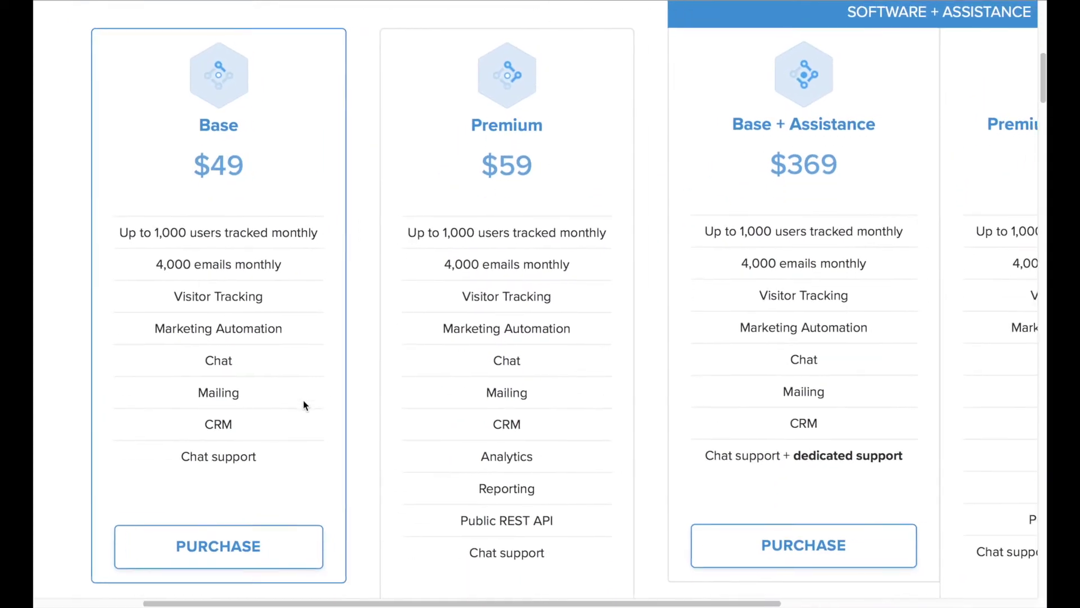
pyautogui.hscroll(3, 303, 400)
pyautogui.hotkey('ctrl', '-')
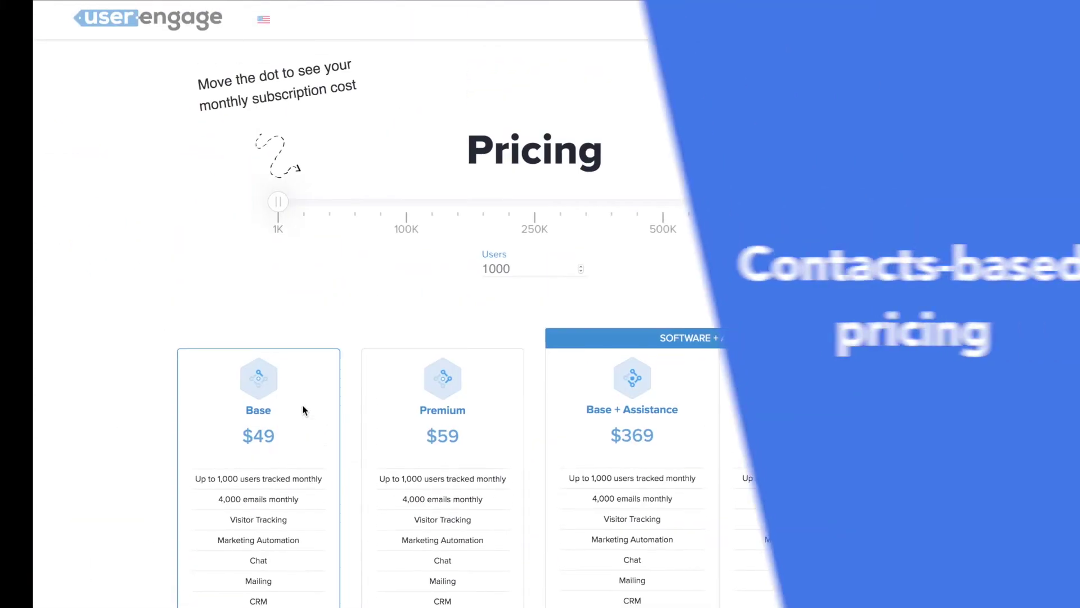
pyautogui.moveTo(273, 241)
pyautogui.mouseDown()
pyautogui.moveTo(379, 236)
pyautogui.moveTo(319, 241)
pyautogui.mouseUp()
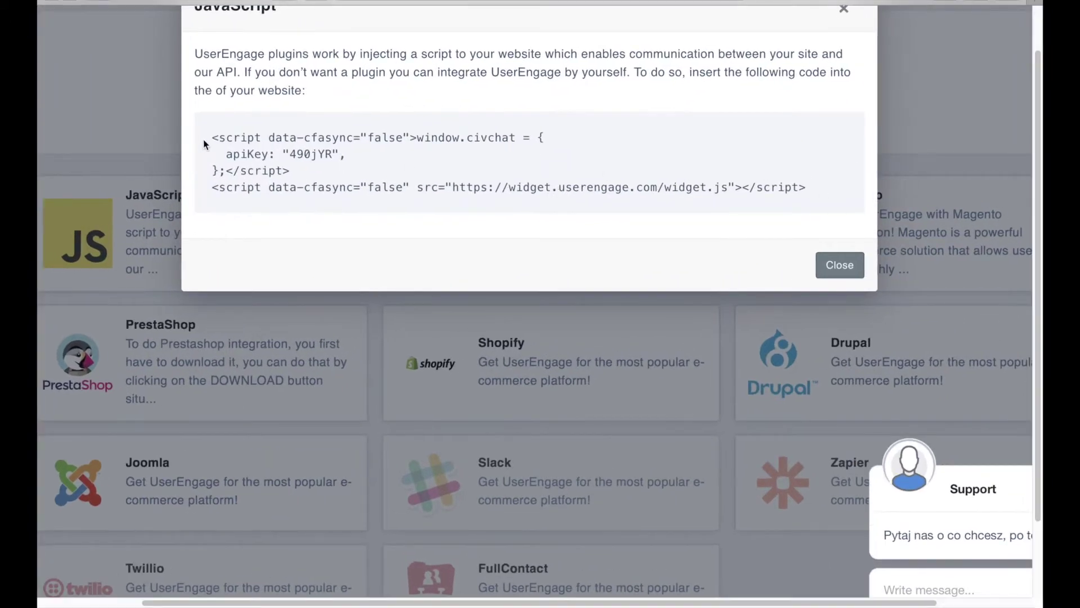
# Step: Select the whole JavaScript tracking snippet in the integration dialog
pyautogui.moveTo(209, 138); pyautogui.dragTo(789, 191)
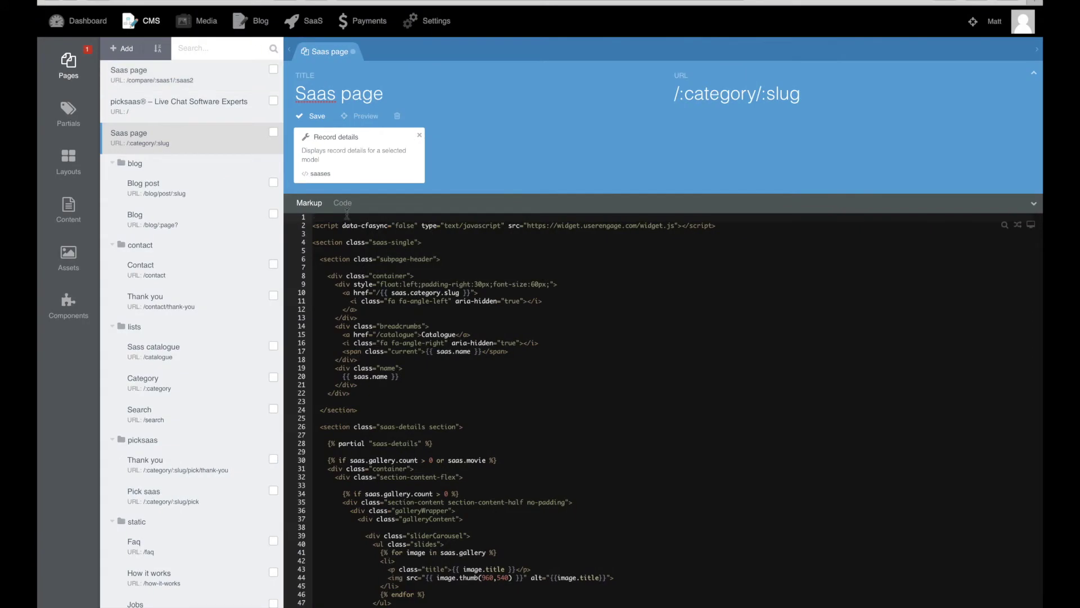
# Step: Paste the UserEngage snippet at the top of the Saas page markup, then load picksaas.com/live-chats/
pyautogui.click(346, 217)
pyautogui.hotkey('ctrl', 'v')
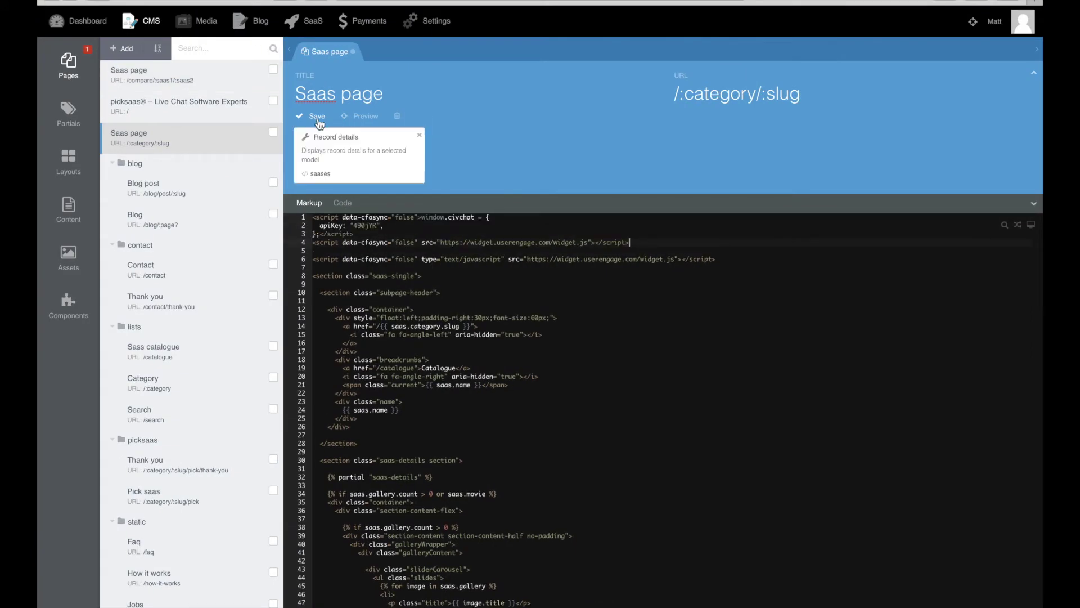
pyautogui.click(605, 4)
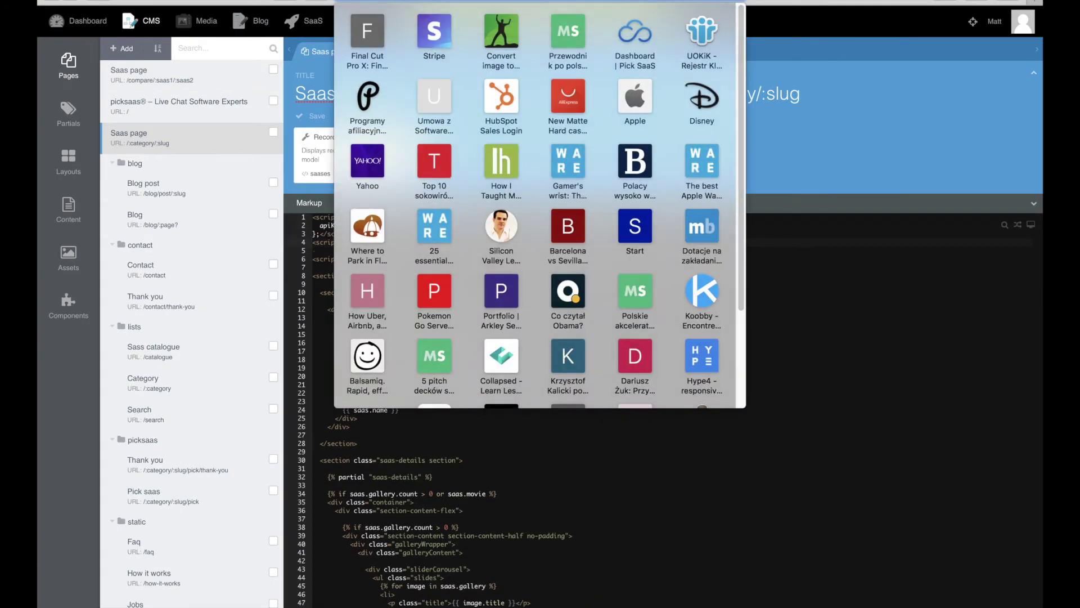
pyautogui.write('picksaas.com/live-chats/')
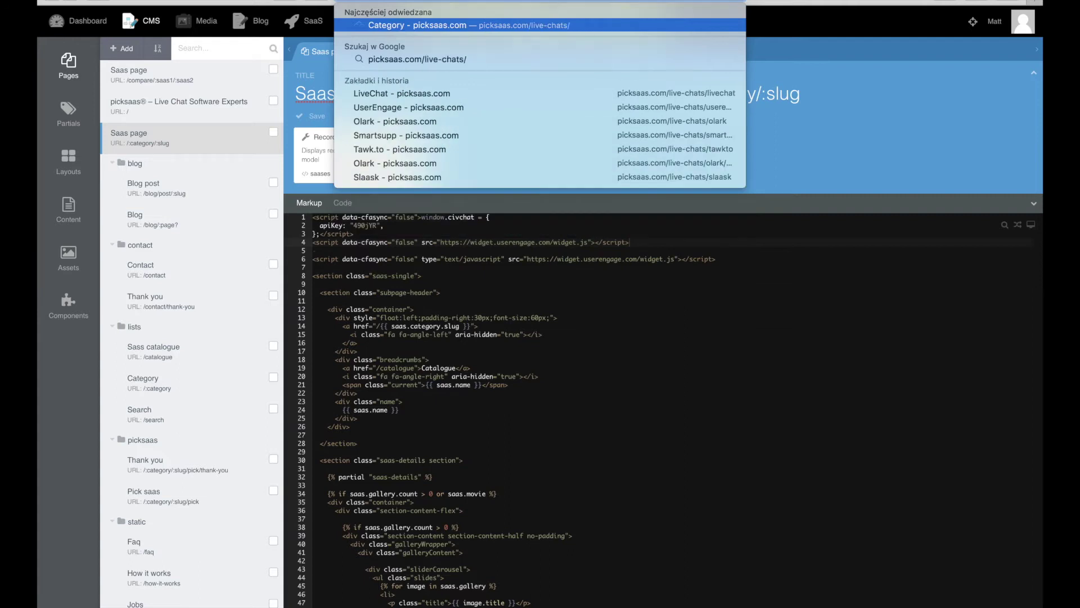
pyautogui.press('Return')
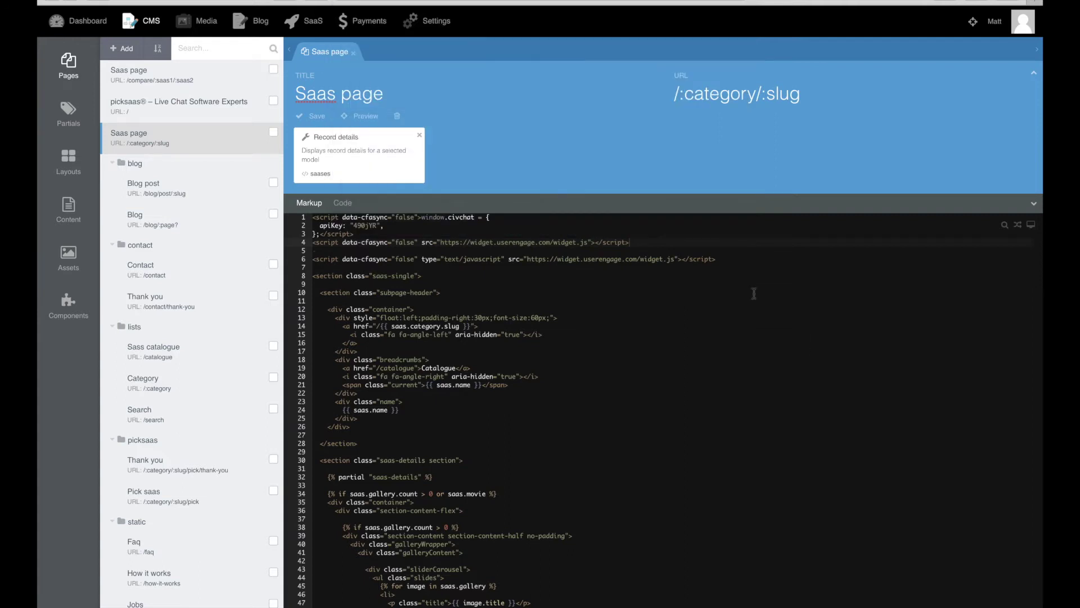
pyautogui.scroll(-1, 677, 310)
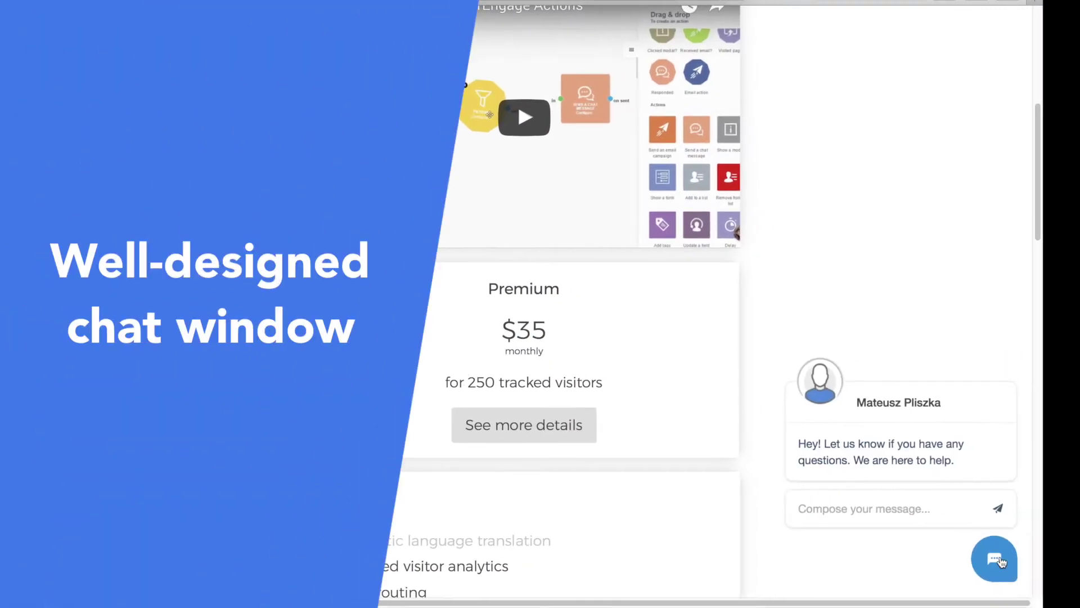
# Step: Send the Picksaas chat widget a question about buying the product
pyautogui.click(996, 560)
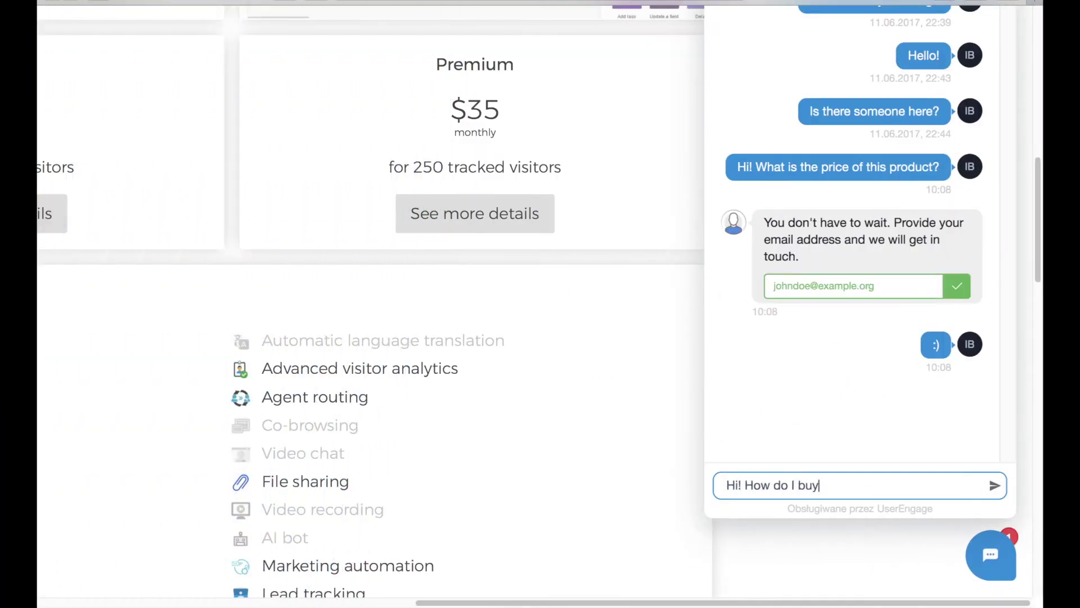
pyautogui.write('ct? :)')
pyautogui.press('Return')
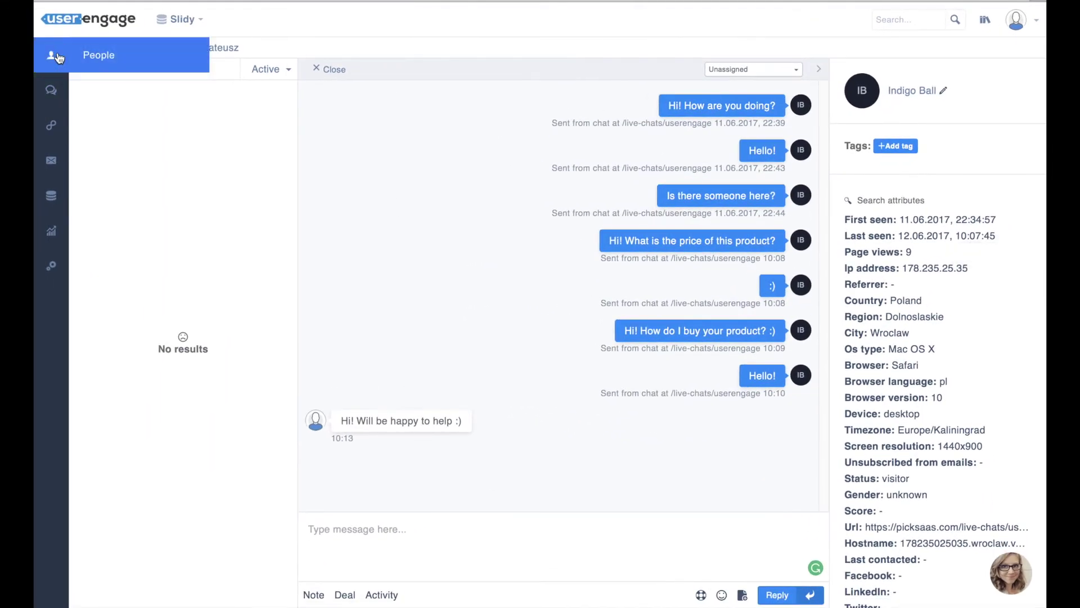
# Step: Open the first contact's profile from the people list to review activity and details
pyautogui.click(51, 54)
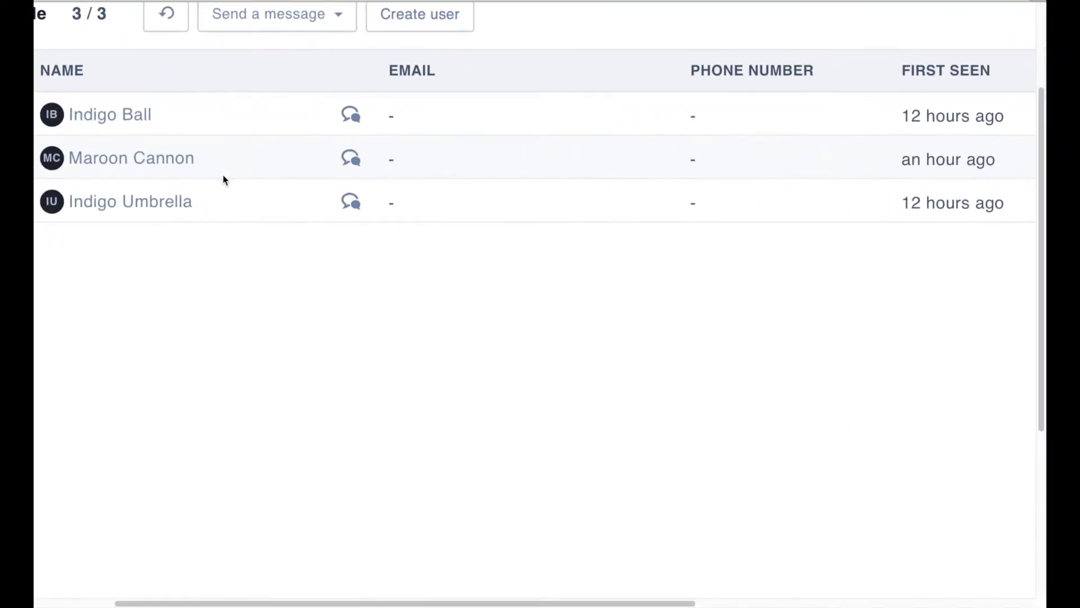
pyautogui.moveTo(183, 161)
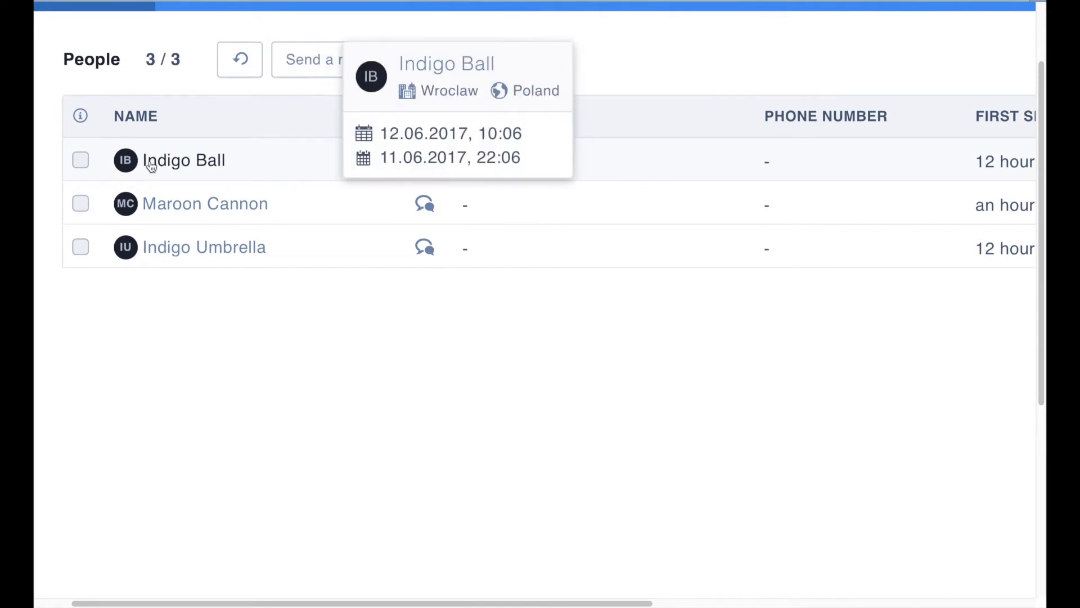
pyautogui.click(183, 161)
pyautogui.scroll(-3, 565, 471)
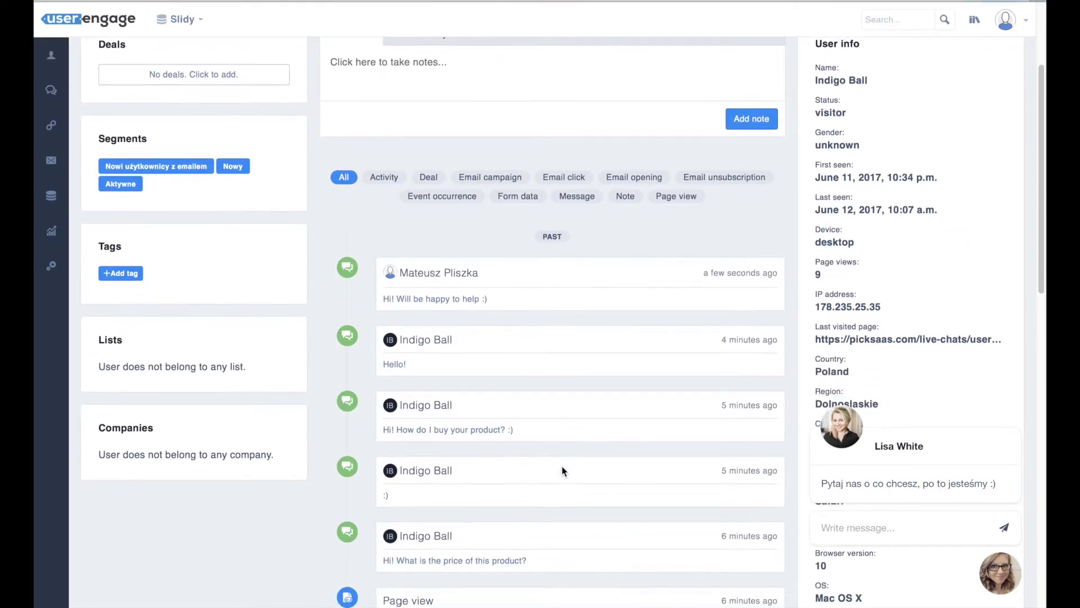
pyautogui.scroll(-2, 565, 472)
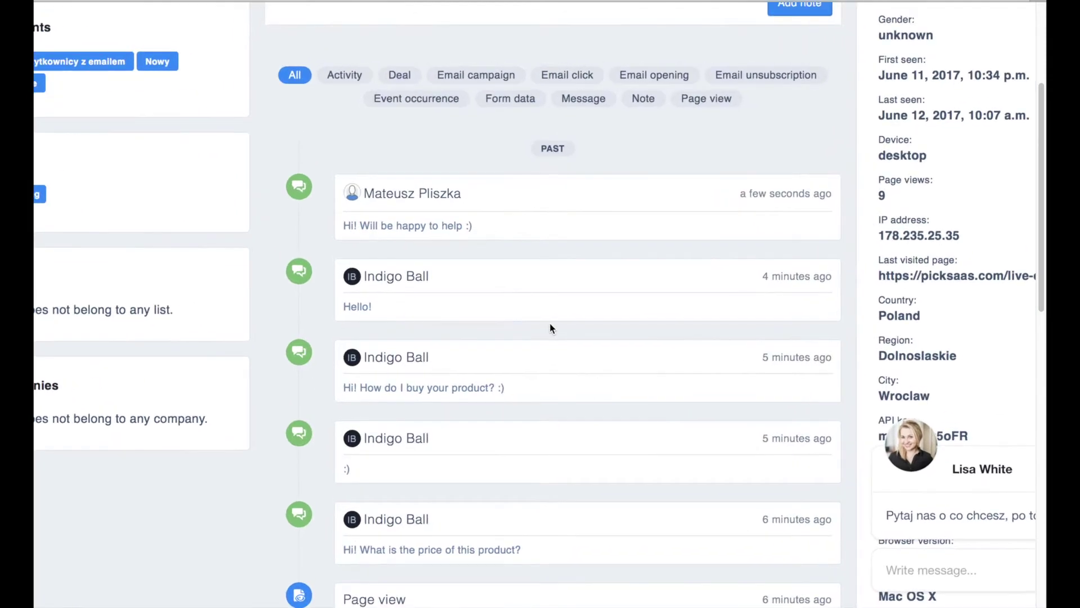
pyautogui.scroll(-2, 550, 323)
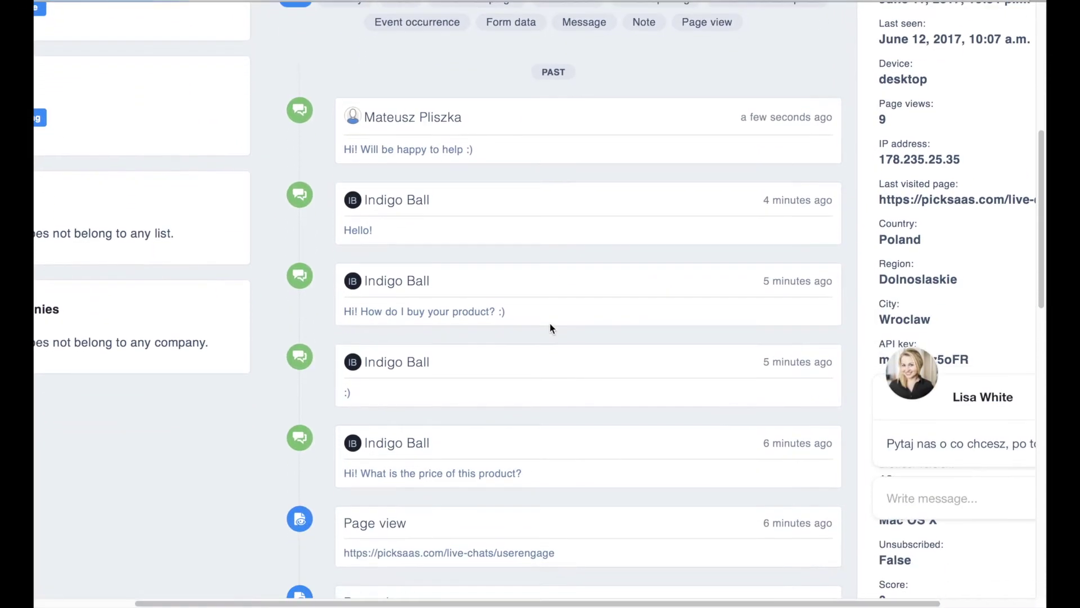
pyautogui.scroll(-1, 549, 323)
pyautogui.scroll(-2, 550, 323)
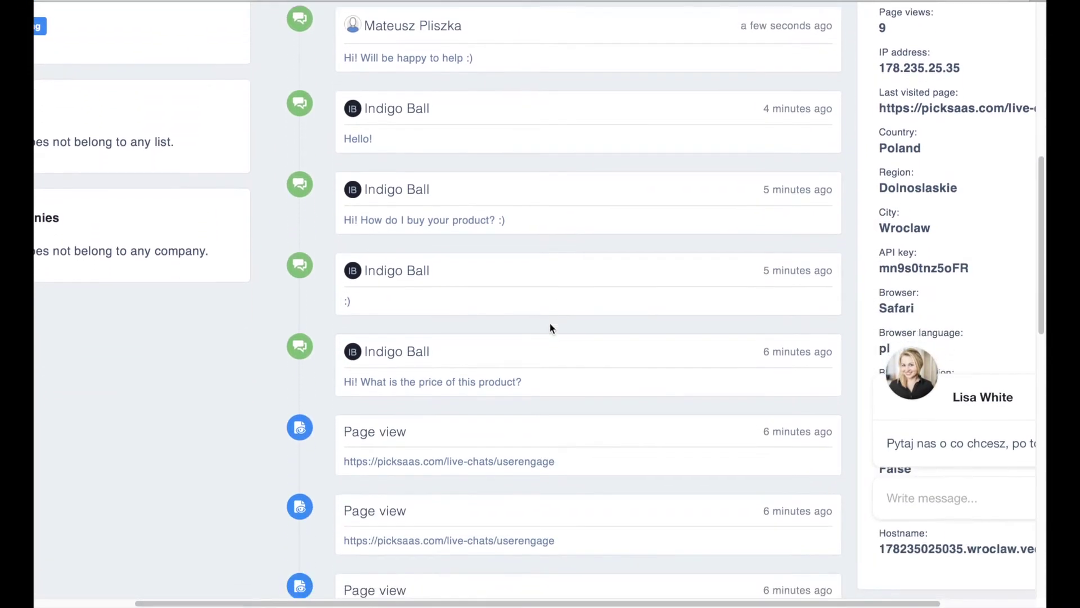
pyautogui.scroll(-2, 549, 323)
pyautogui.scroll(-1, 550, 323)
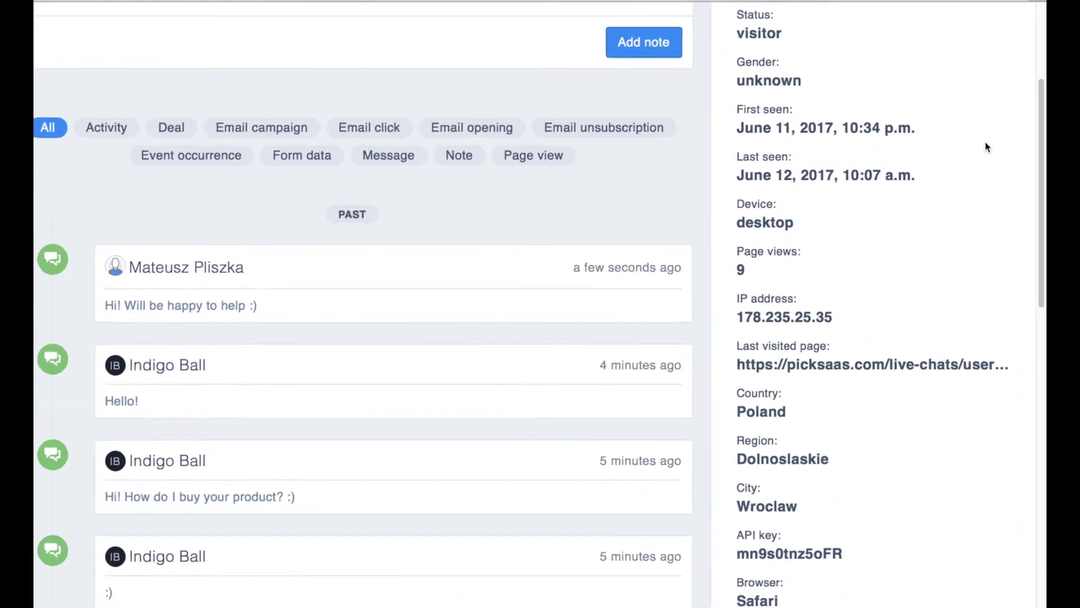
pyautogui.scroll(3, 986, 142)
pyautogui.scroll(3, 985, 142)
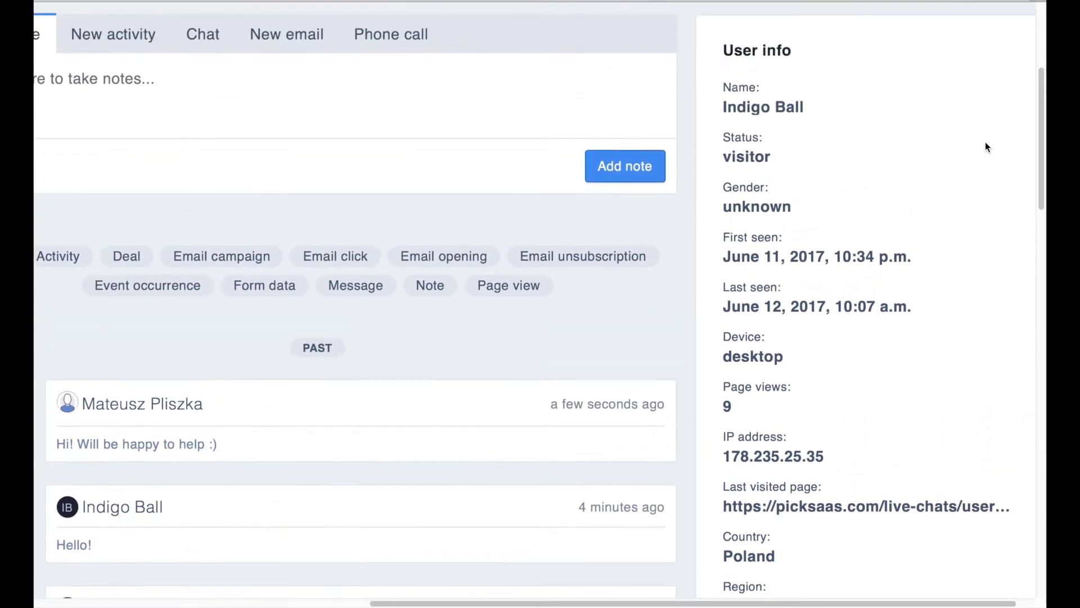
pyautogui.scroll(2, 985, 142)
pyautogui.scroll(1, 986, 142)
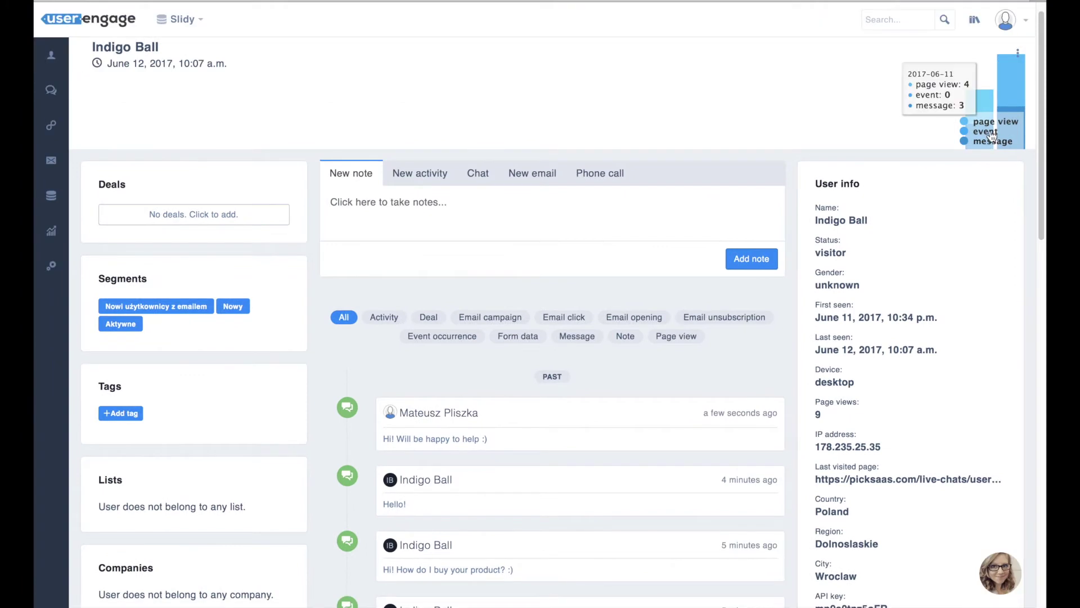
pyautogui.scroll(1, 993, 112)
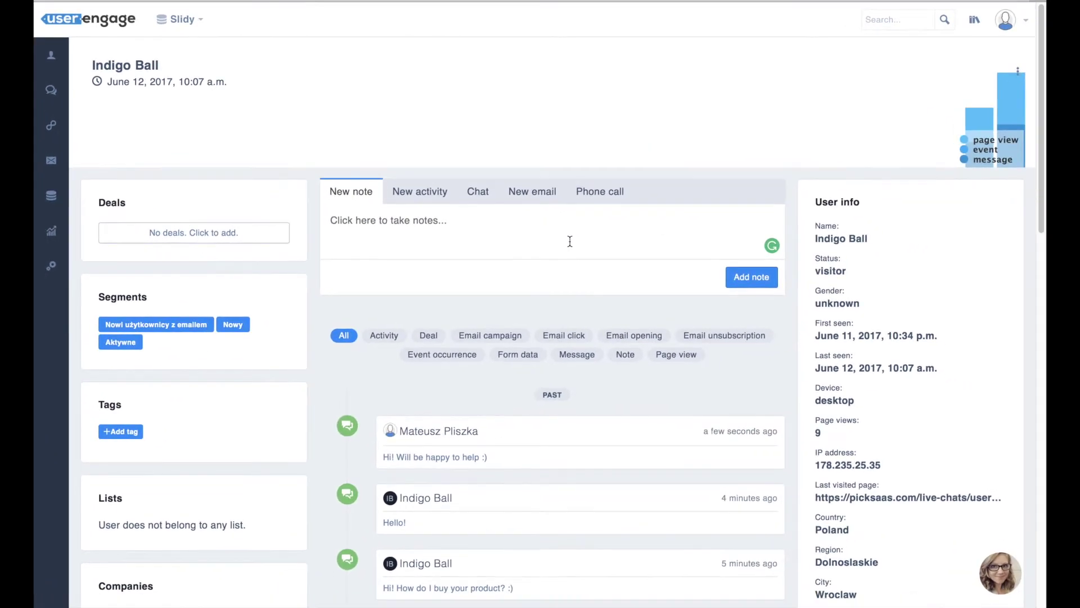
# Step: Create the 10000 USD deal 'New sales with Indigo Ball' for this contact
pyautogui.click(212, 236)
pyautogui.write('New sales with Indigo Ball')
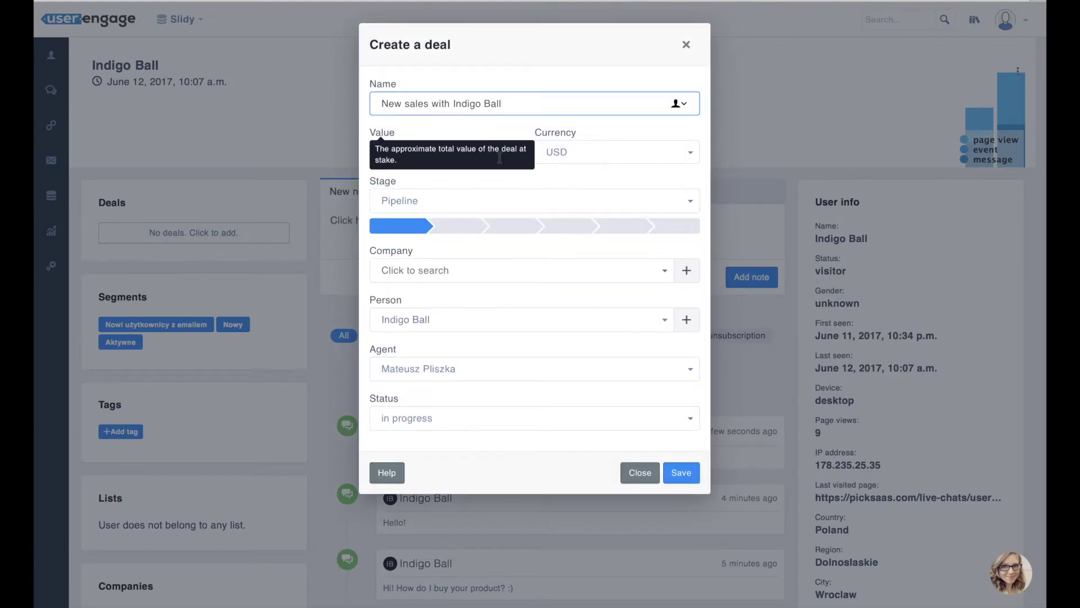
pyautogui.click(500, 159)
pyautogui.write('10000')
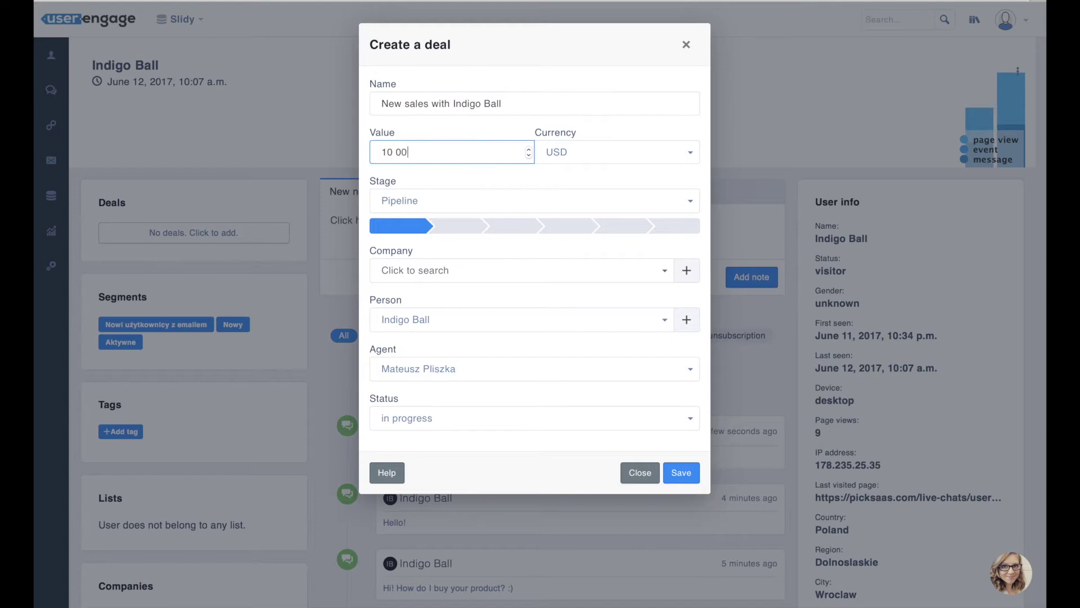
pyautogui.click(506, 270)
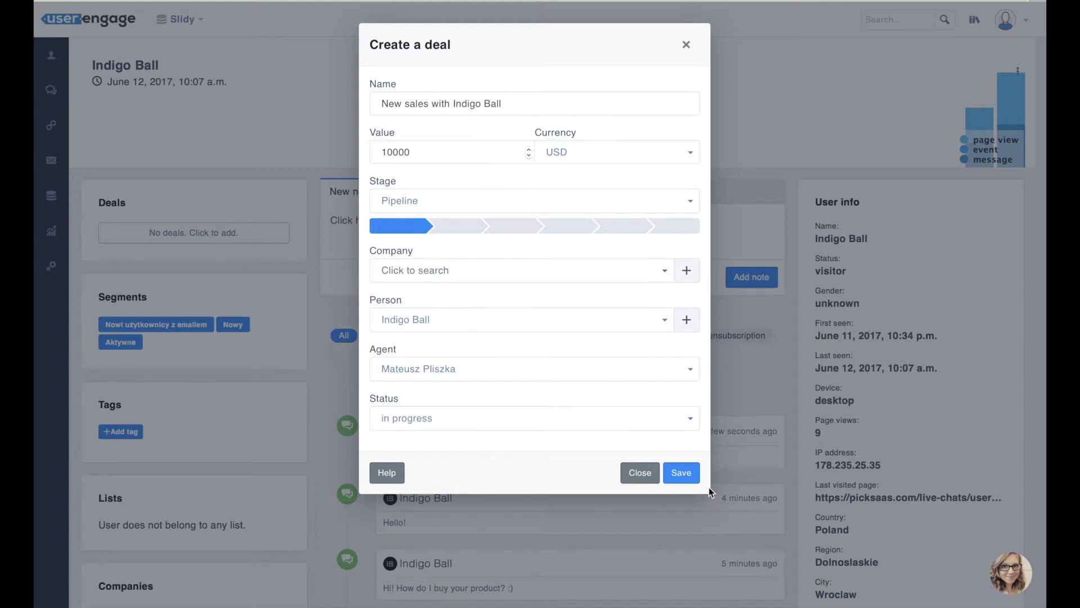
pyautogui.click(681, 473)
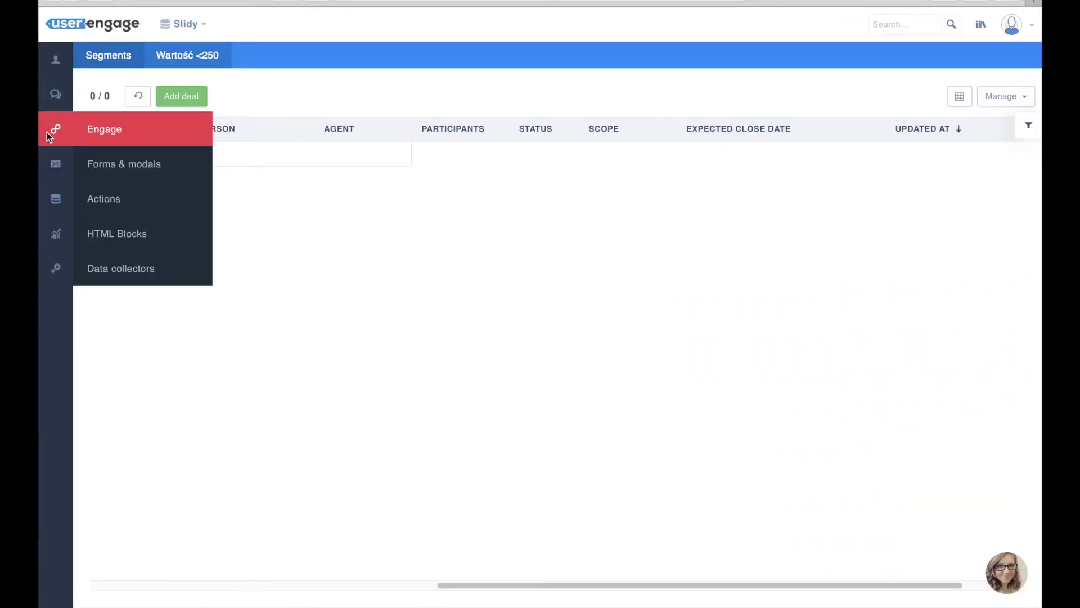
pyautogui.moveTo(51, 126)
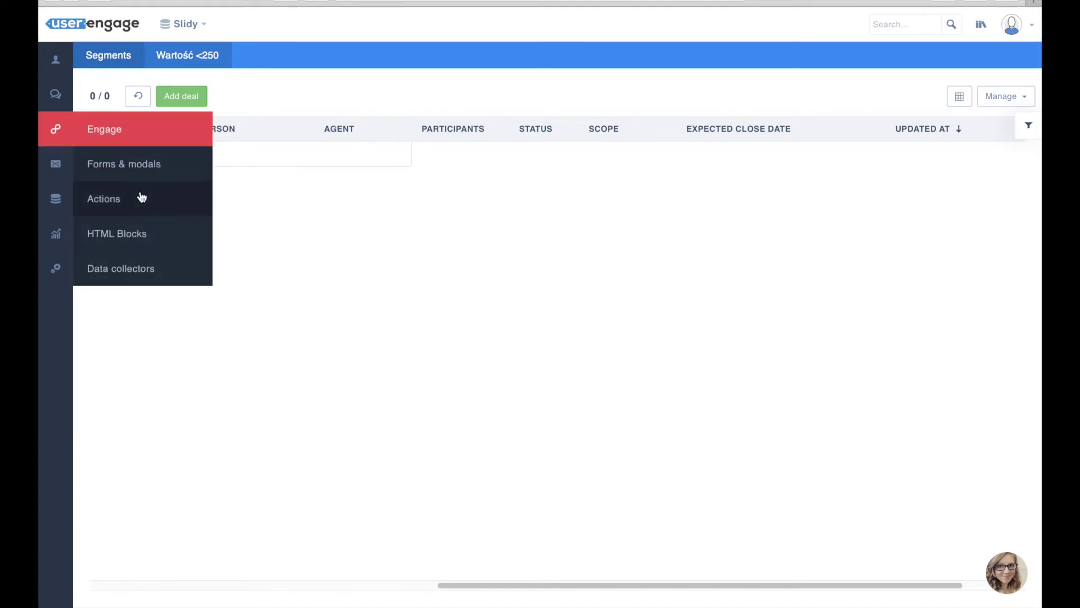
# Step: Create a new action with a Page visit trigger where the URL contains 'pricing'
pyautogui.click(154, 195)
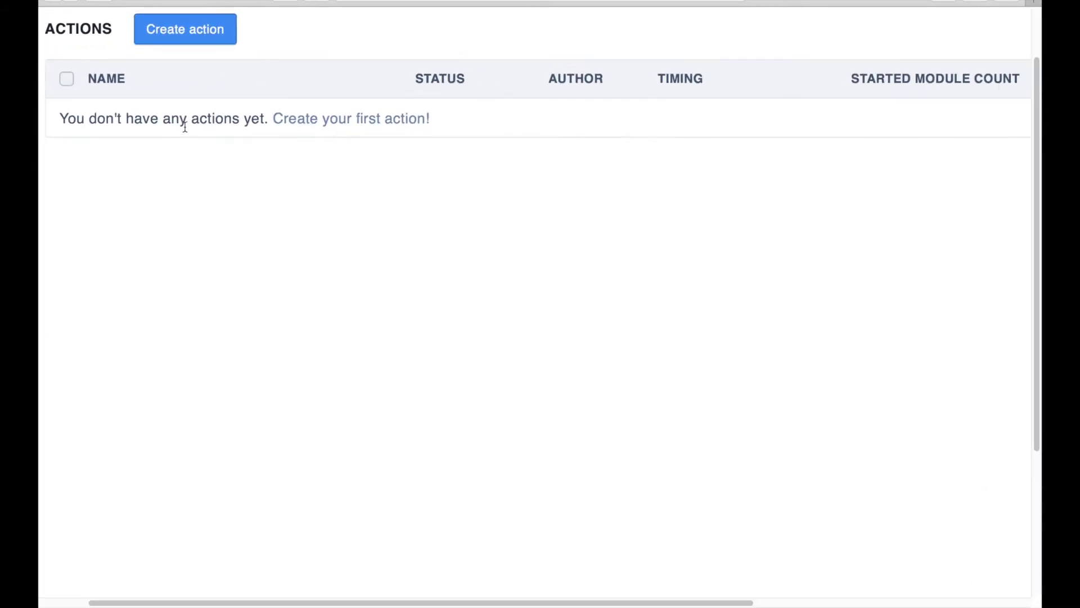
pyautogui.click(203, 42)
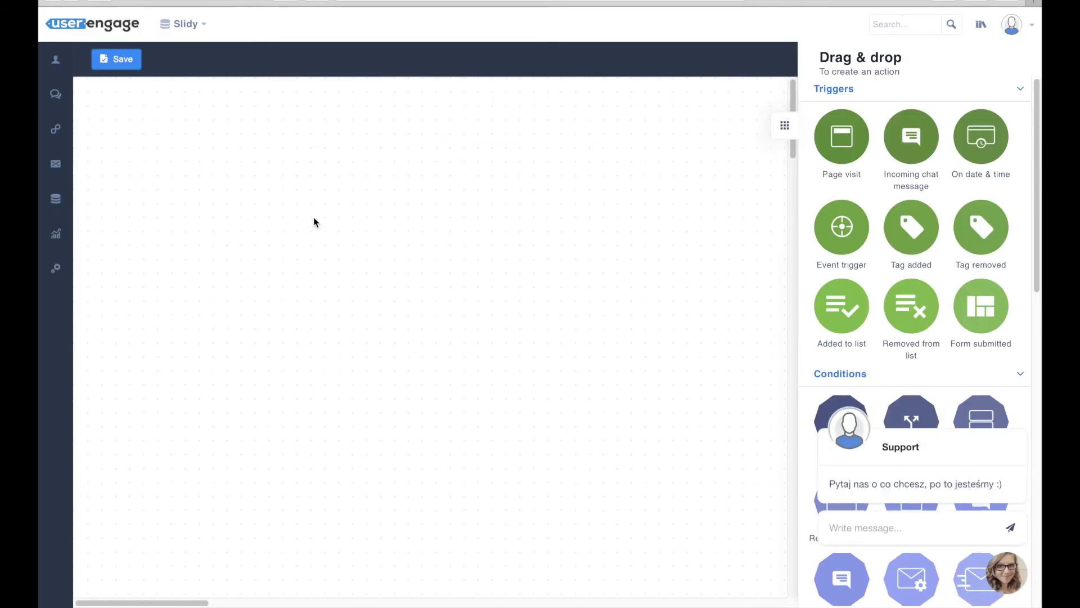
pyautogui.moveTo(841, 135); pyautogui.dragTo(229, 227)
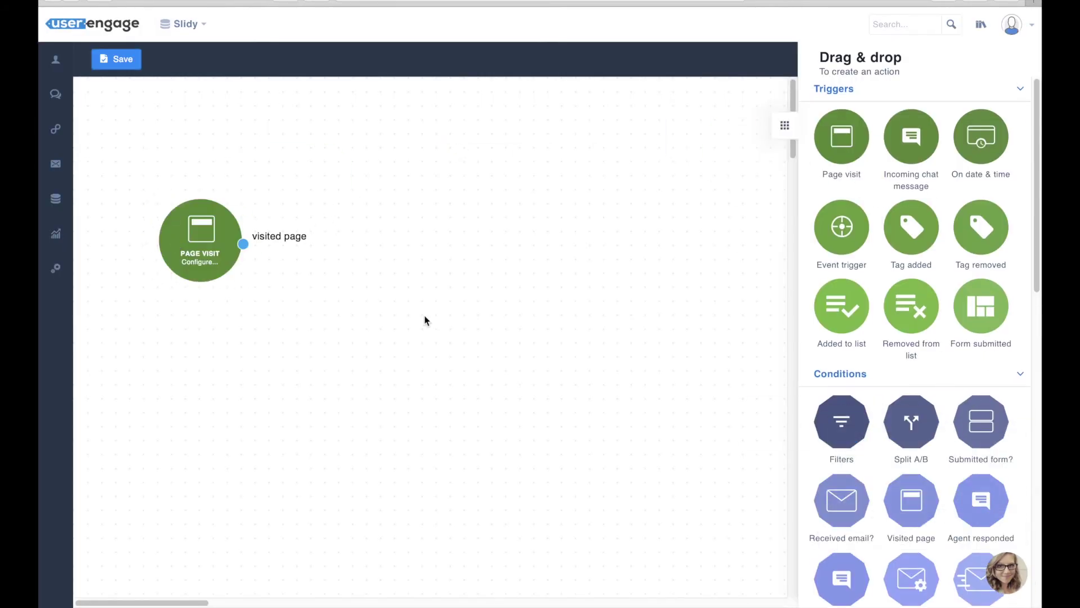
pyautogui.scroll(-1, 941, 340)
pyautogui.scroll(-3, 941, 341)
pyautogui.scroll(-3, 962, 423)
pyautogui.scroll(-3, 980, 481)
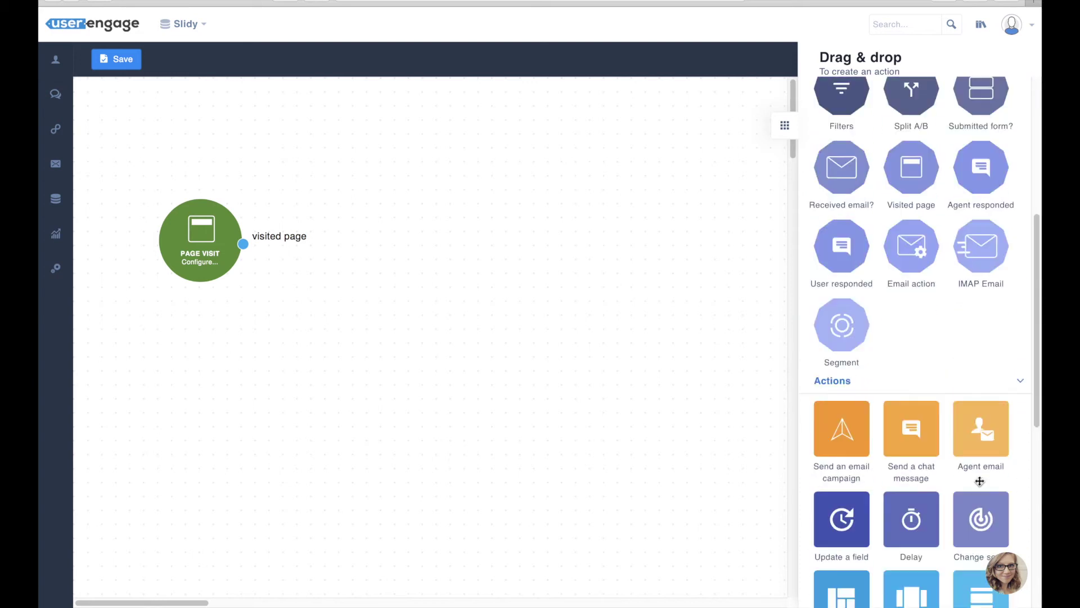
pyautogui.scroll(-3, 983, 364)
pyautogui.scroll(6, 954, 381)
pyautogui.moveTo(842, 380); pyautogui.dragTo(391, 234)
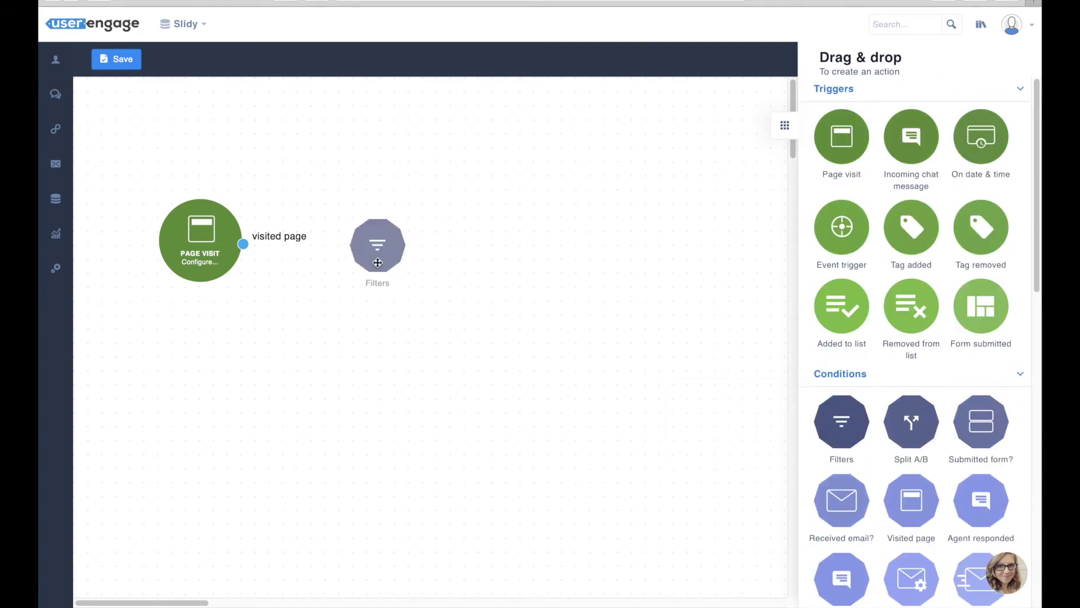
pyautogui.doubleClick(264, 253)
pyautogui.write('pricing')
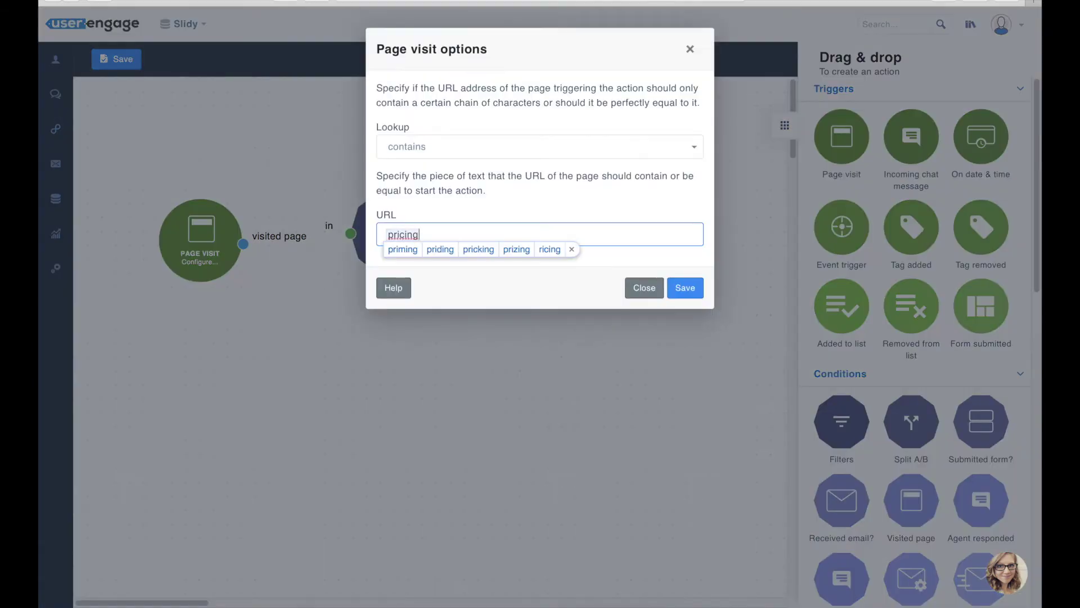
pyautogui.click(685, 287)
# Step: Set the filter to Referrer exactly 'facebook', replacing the FACEBOOK attribute
pyautogui.doubleClick(391, 233)
pyautogui.scroll(-3, 580, 219)
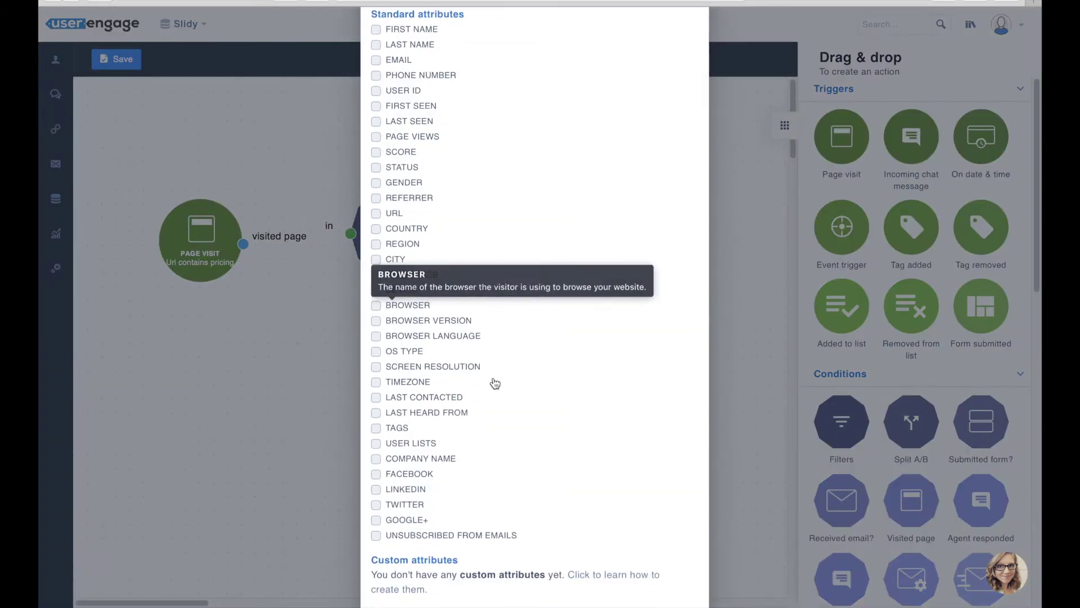
pyautogui.click(376, 474)
pyautogui.click(506, 523)
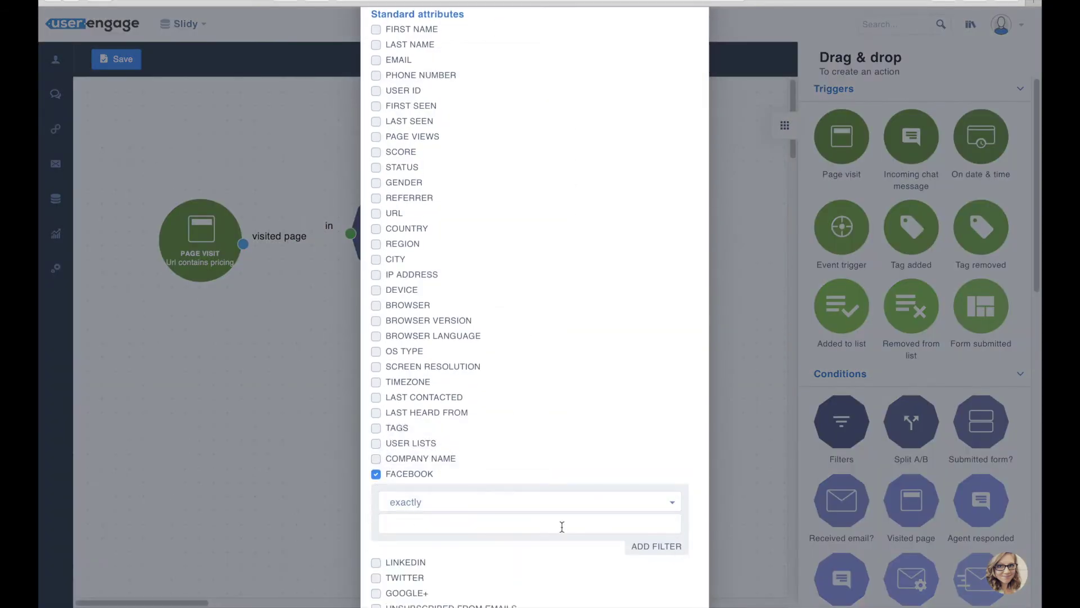
pyautogui.click(377, 473)
pyautogui.click(381, 208)
pyautogui.click(532, 257)
pyautogui.write('facebook')
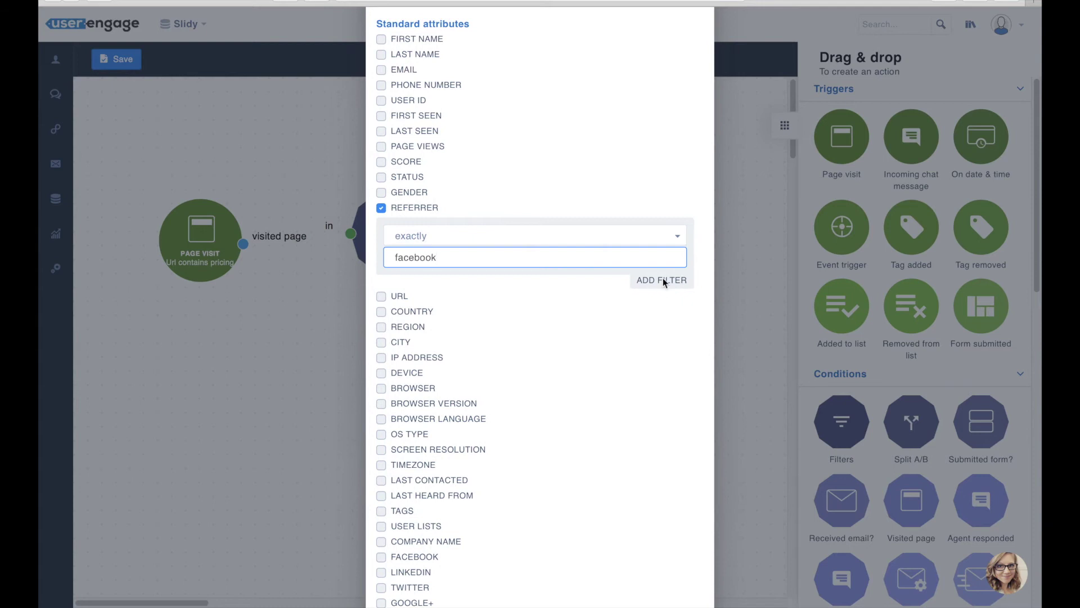
pyautogui.click(662, 279)
pyautogui.scroll(-5, 591, 338)
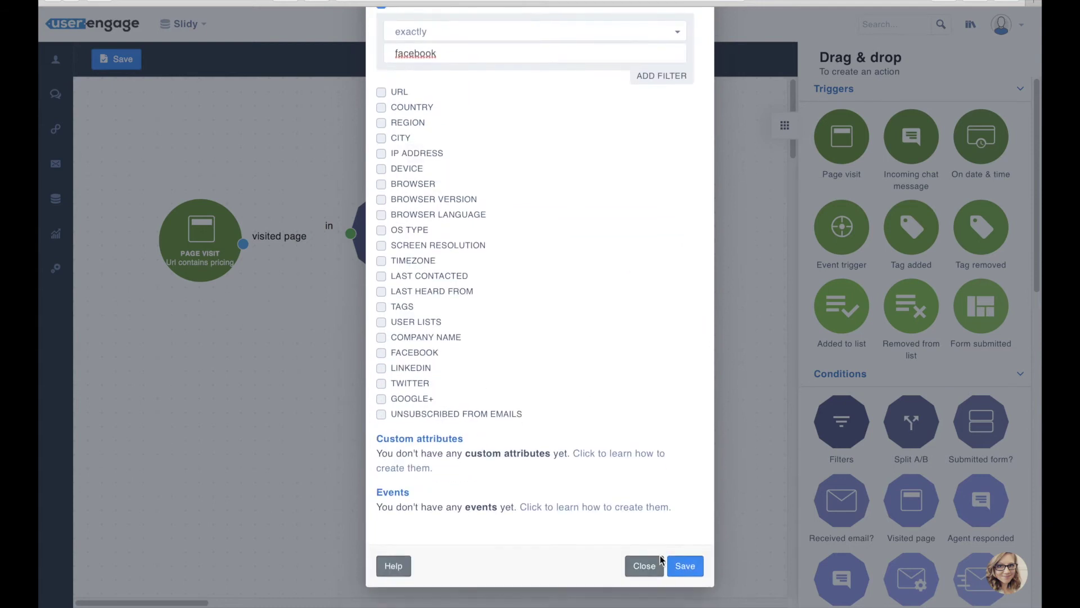
pyautogui.click(696, 567)
pyautogui.scroll(-5, 927, 338)
pyautogui.moveTo(911, 463); pyautogui.dragTo(575, 250)
# Step: Write the Facebook-visitor pricing-help chat message and set its size to Medium
pyautogui.doubleClick(590, 251)
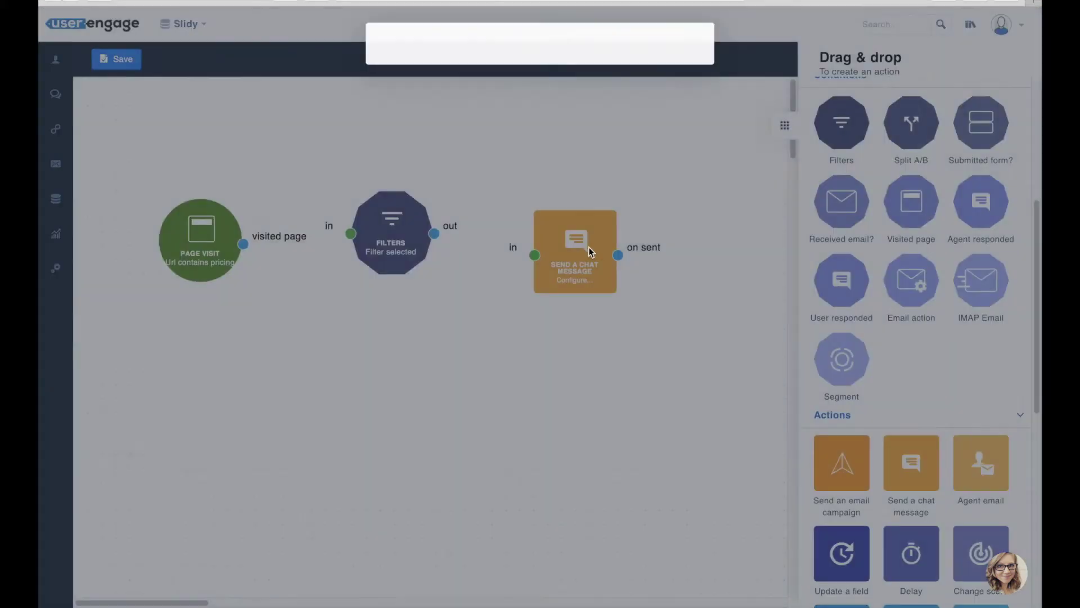
pyautogui.click(395, 177)
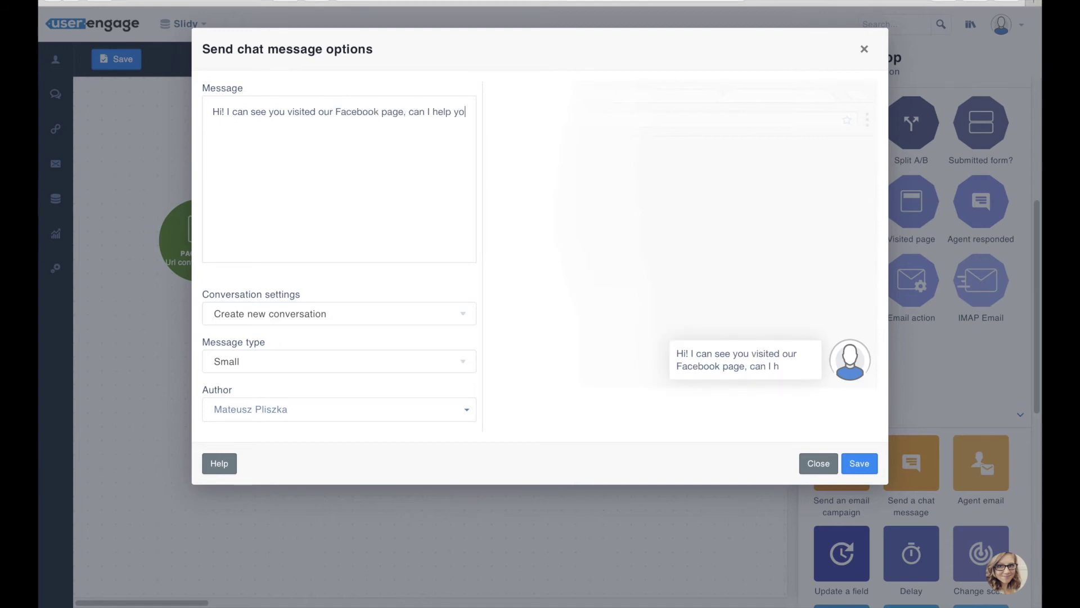
pyautogui.write('aining ')
pyautogui.write('our pricing plans?')
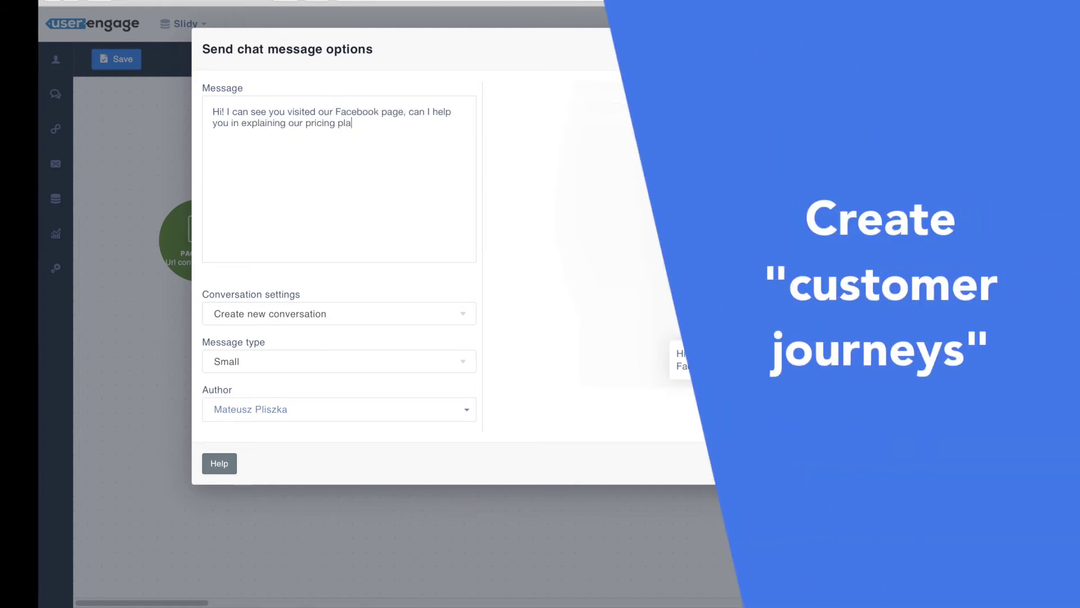
pyautogui.click(337, 360)
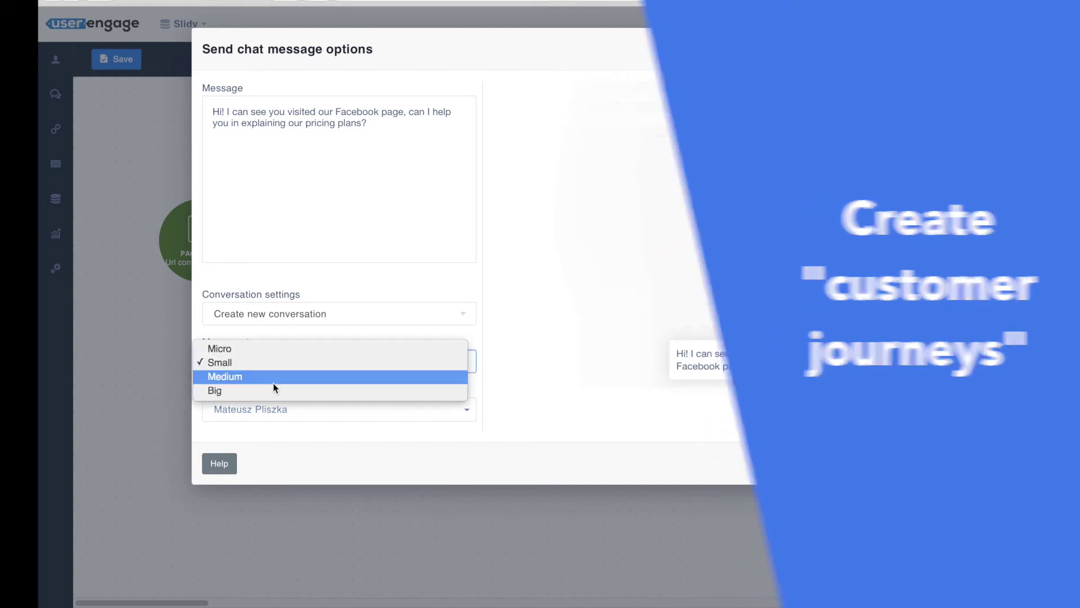
pyautogui.click(273, 382)
pyautogui.click(402, 365)
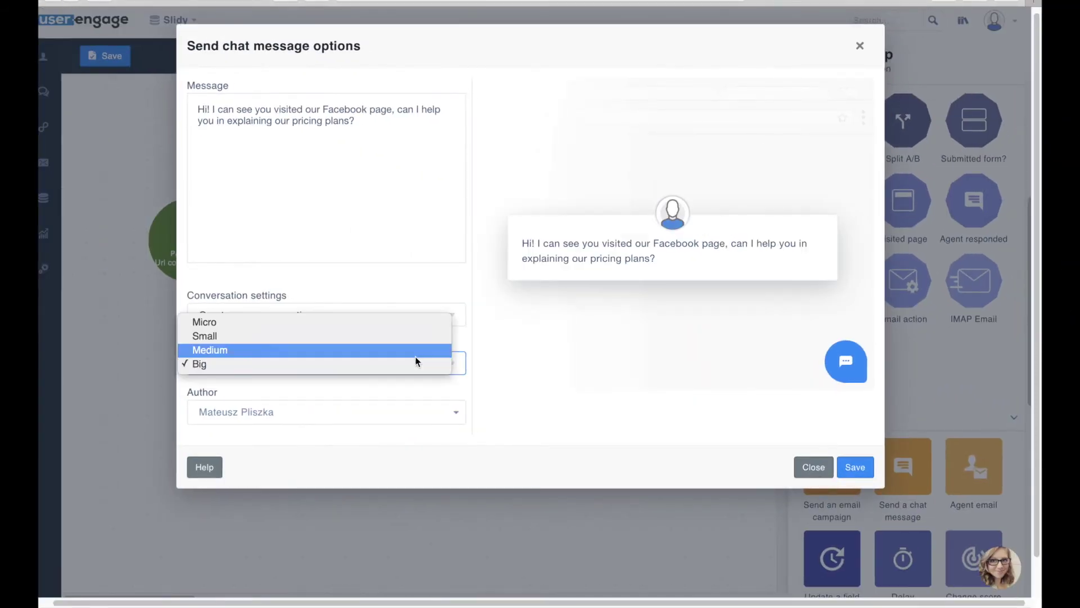
pyautogui.click(415, 361)
pyautogui.click(812, 467)
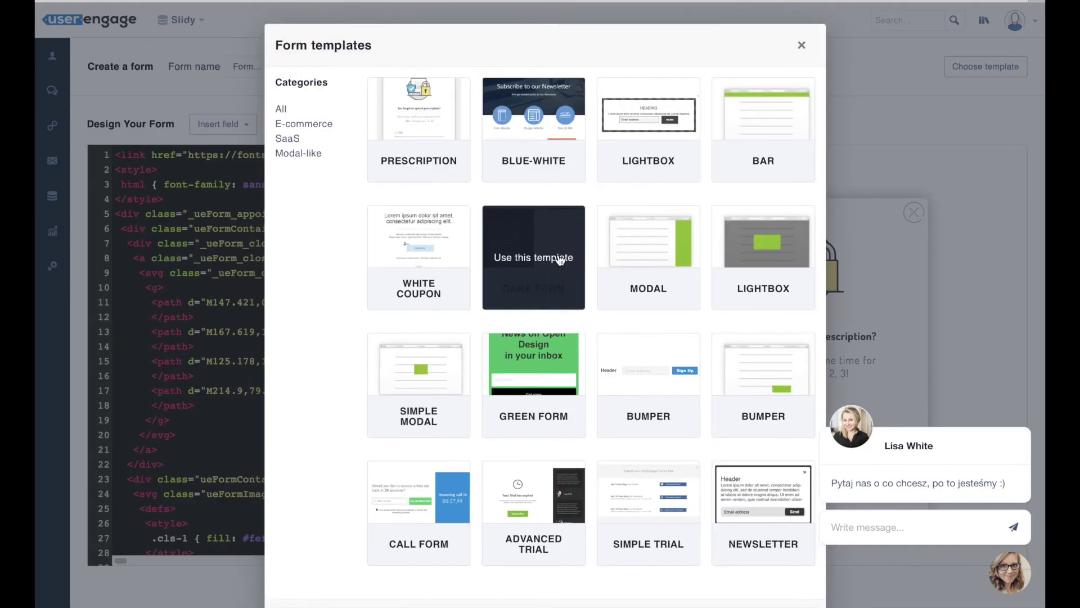
# Step: Apply the Modal form template and close the template gallery
pyautogui.click(655, 260)
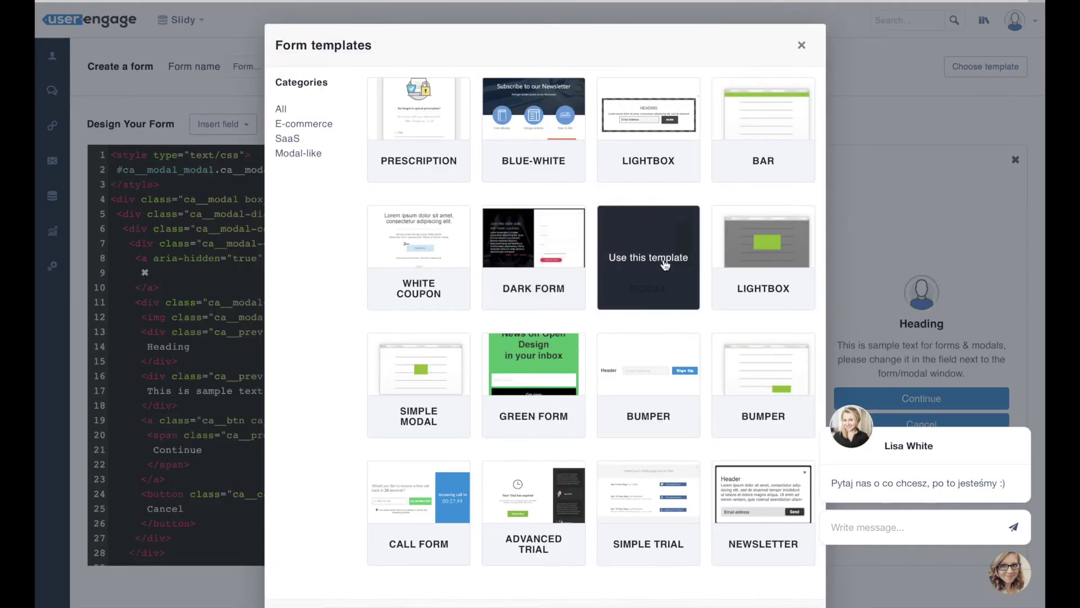
pyautogui.scroll(-2, 802, 254)
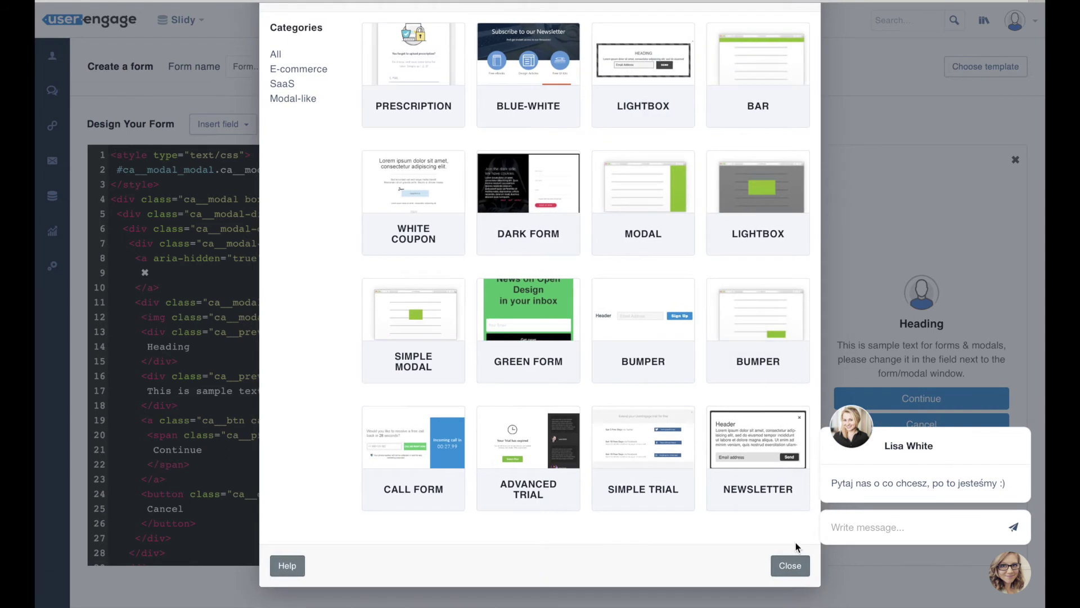
pyautogui.click(796, 566)
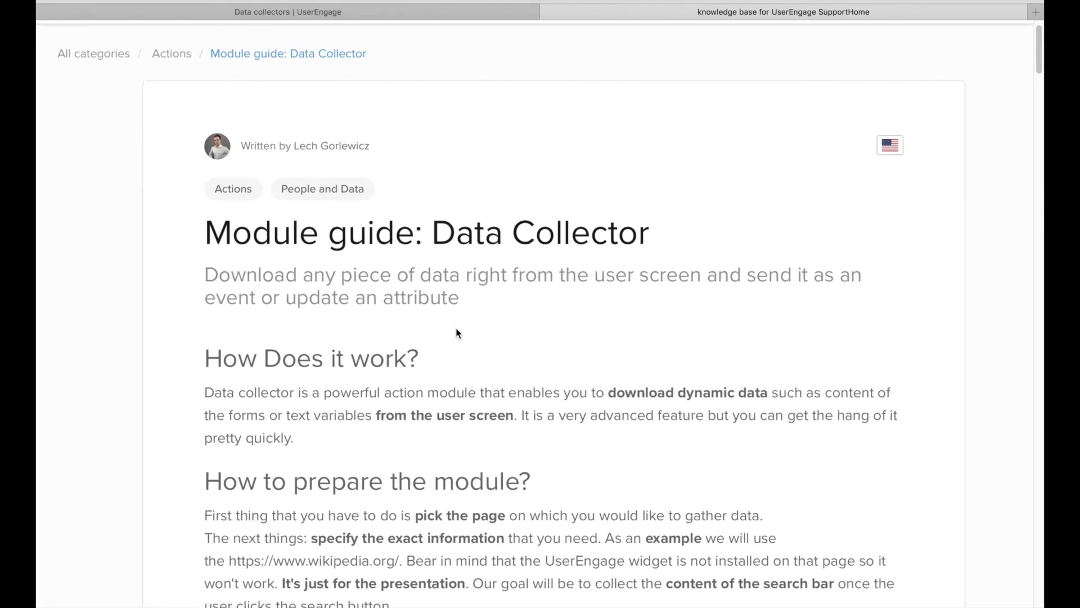
pyautogui.scroll(-5, 457, 331)
pyautogui.scroll(-3, 458, 331)
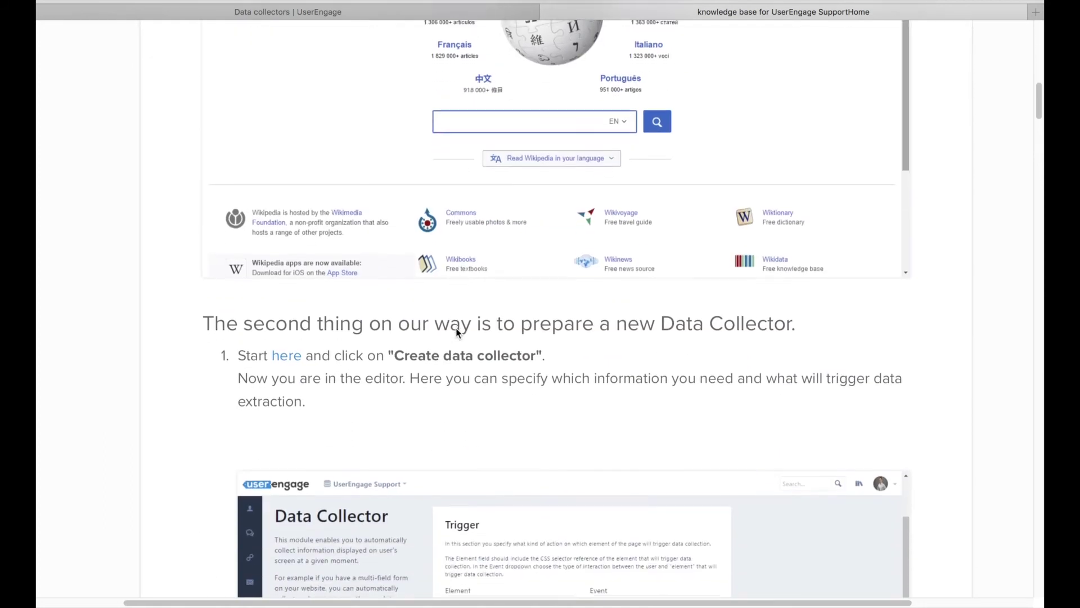
pyautogui.scroll(-5, 457, 331)
pyautogui.scroll(-5, 457, 331)
pyautogui.scroll(-5, 454, 332)
pyautogui.scroll(-5, 454, 332)
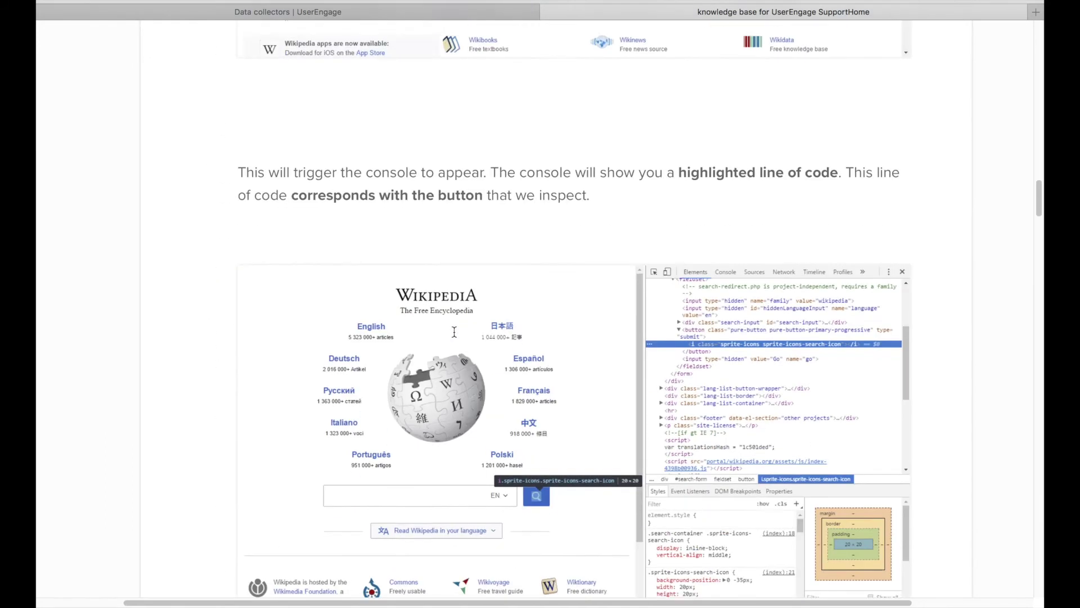
pyautogui.scroll(-2, 454, 332)
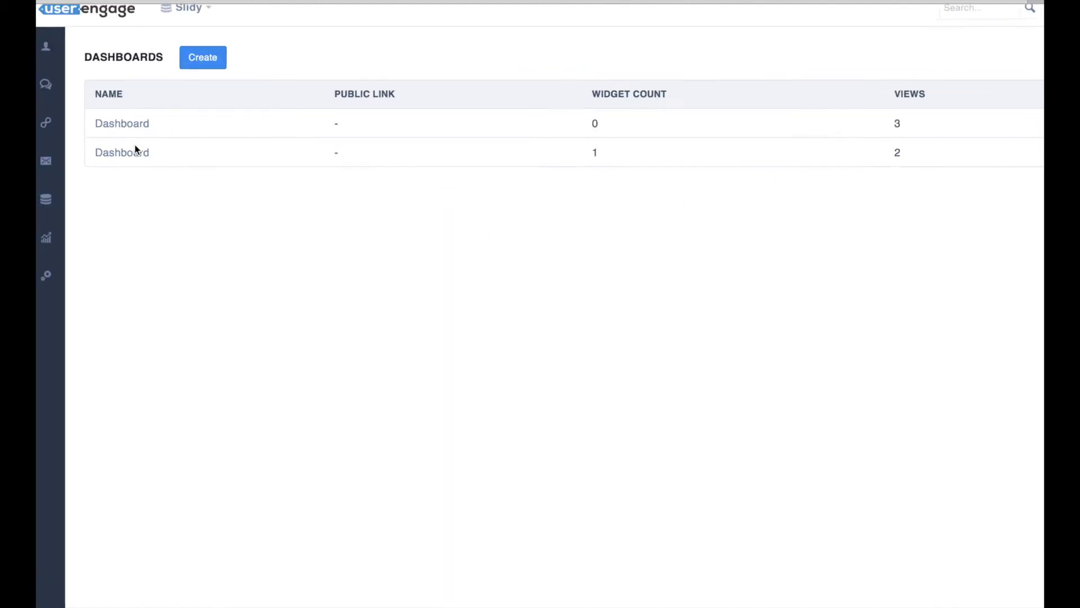
# Step: Open Dashboard 1 for editing and filter the widget catalogue to Segments widgets
pyautogui.click(123, 154)
pyautogui.click(1005, 69)
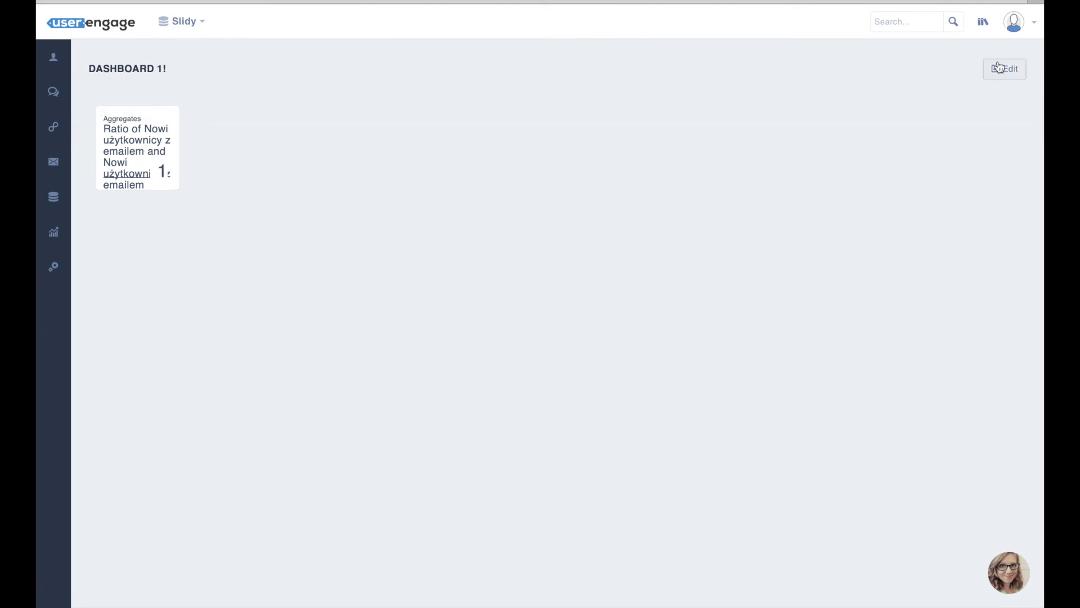
pyautogui.click(1004, 72)
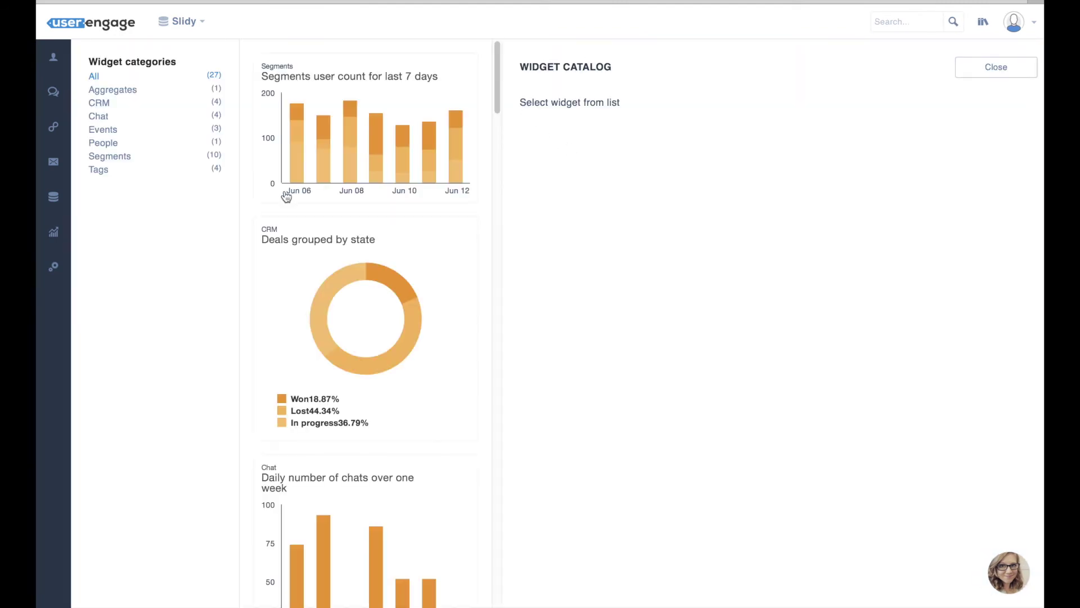
pyautogui.scroll(-5, 287, 194)
pyautogui.click(102, 129)
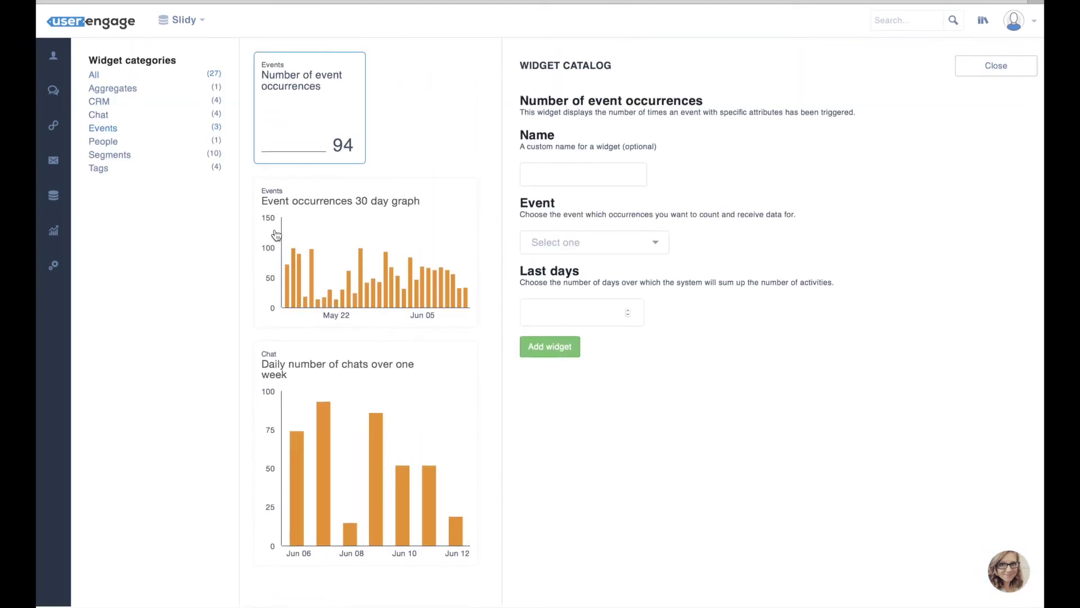
pyautogui.click(110, 156)
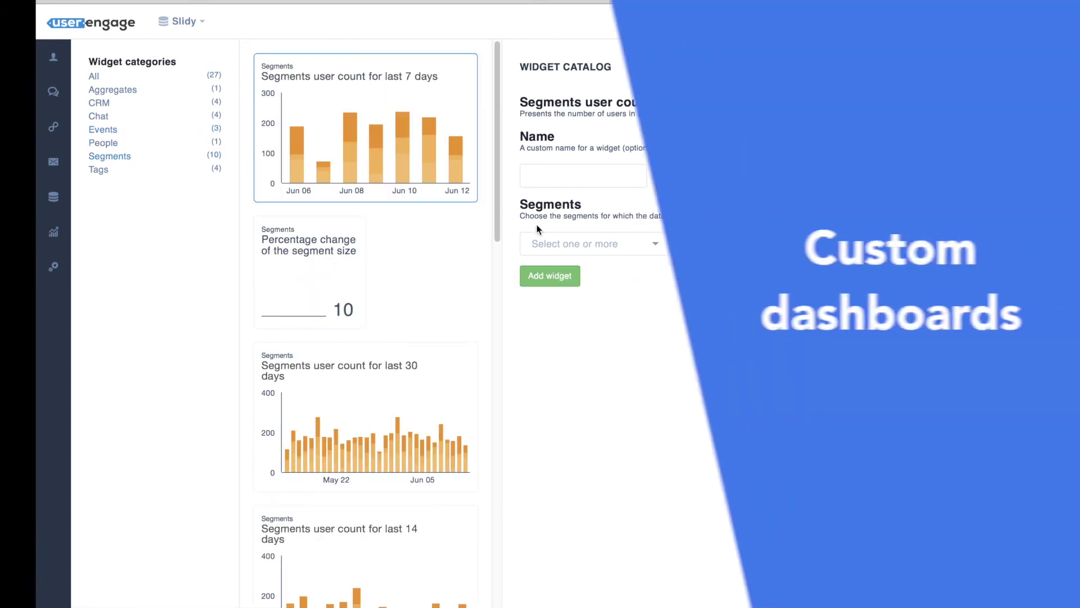
# Step: Set the widget's segment to Nowi użytkownicy z emailem and add it to the dashboard
pyautogui.click(591, 243)
pyautogui.click(557, 270)
pyautogui.click(592, 271)
pyautogui.click(816, 414)
pyautogui.click(582, 245)
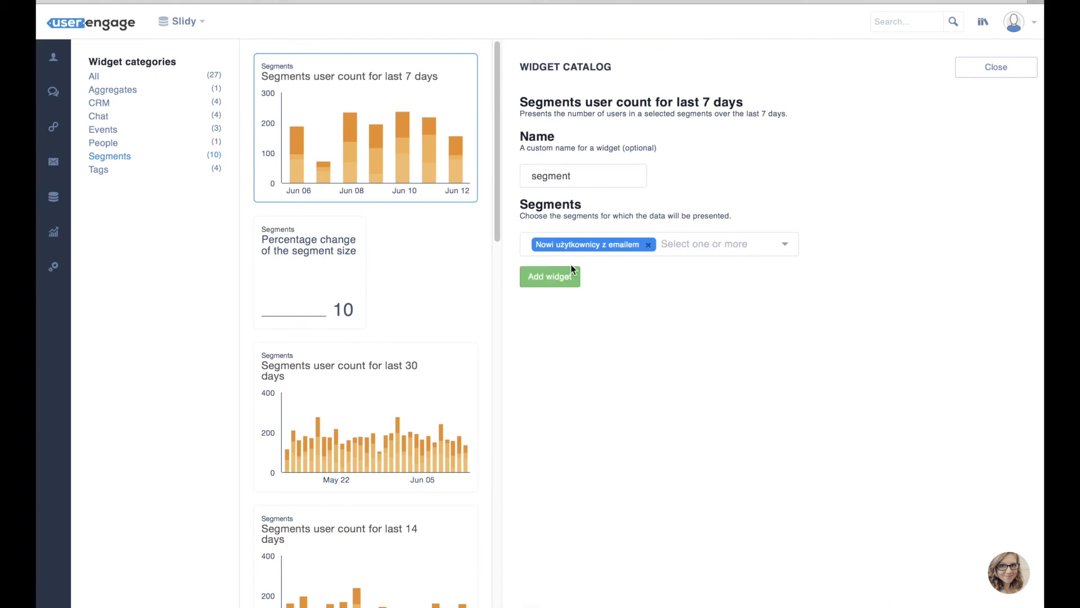
pyautogui.click(547, 280)
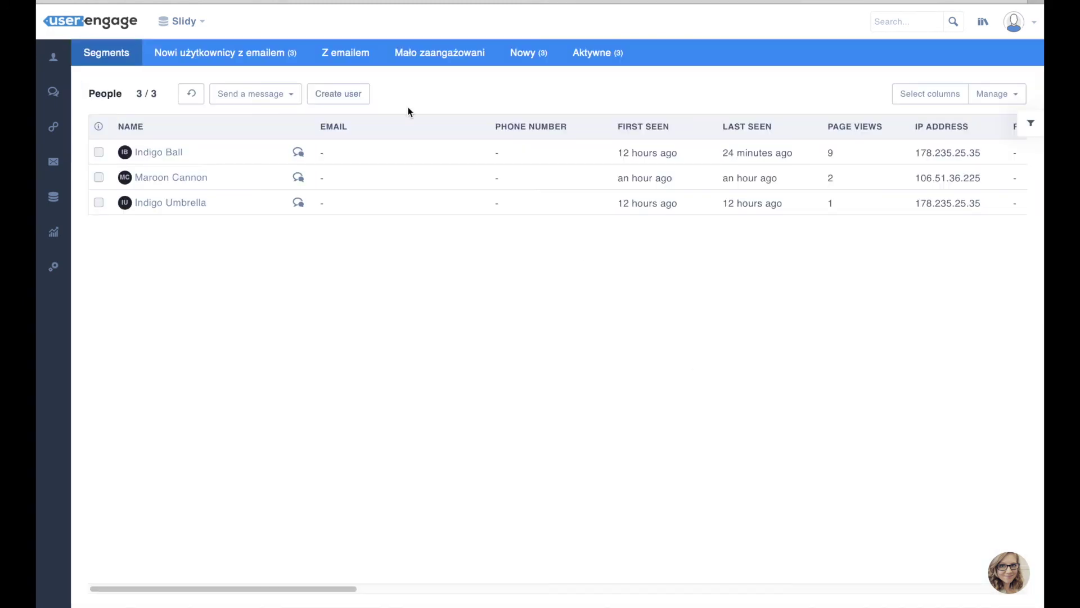
pyautogui.click(208, 23)
pyautogui.click(207, 23)
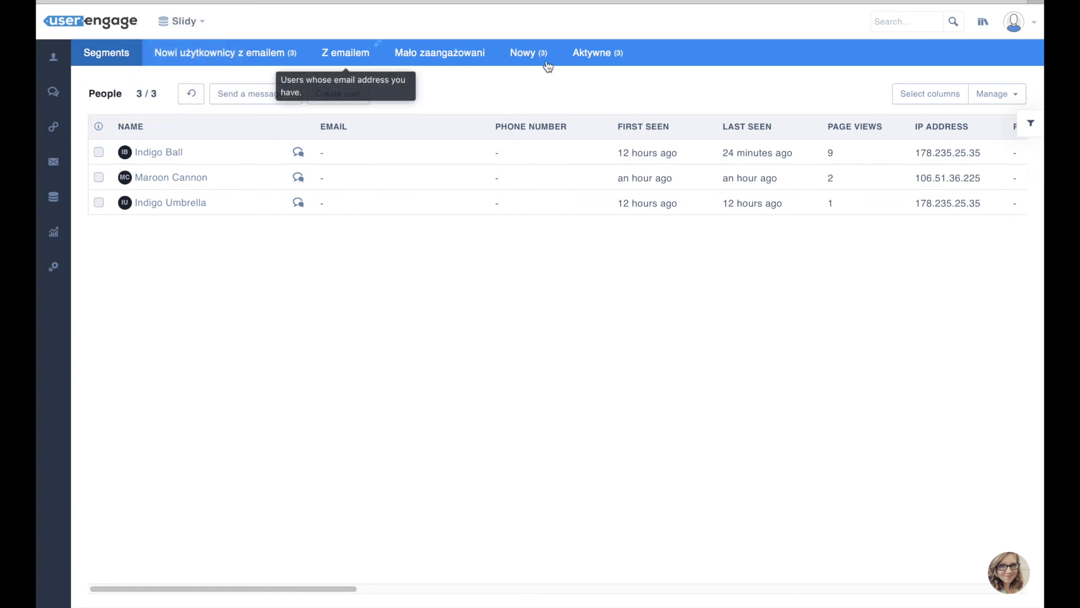
pyautogui.click(529, 58)
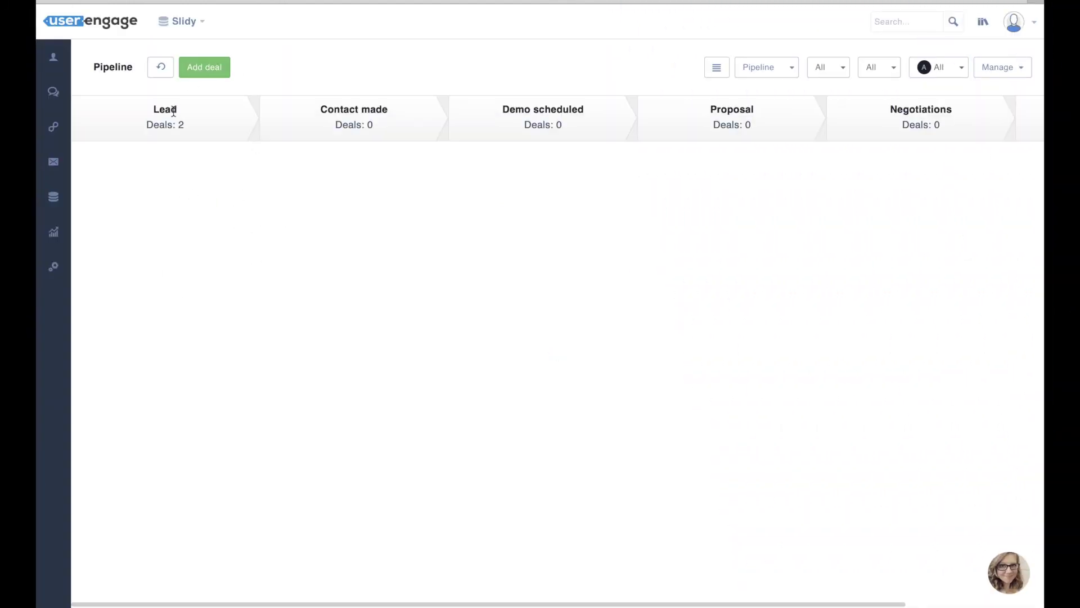
# Step: Clear the Deals pipeline filters to reload counts, then open the Contact made stage header
pyautogui.click(158, 55)
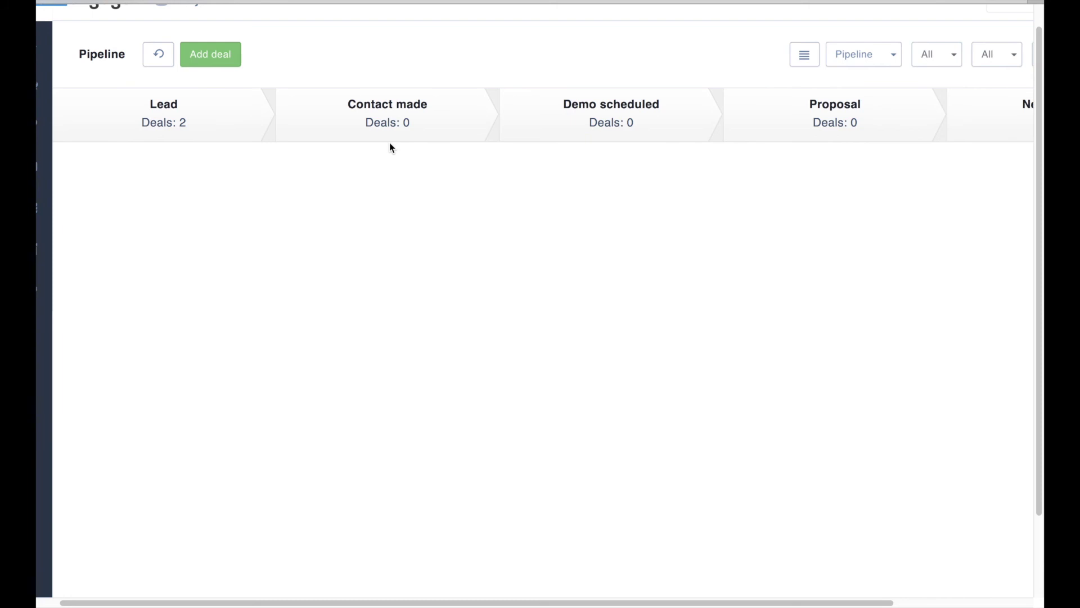
pyautogui.doubleClick(388, 123)
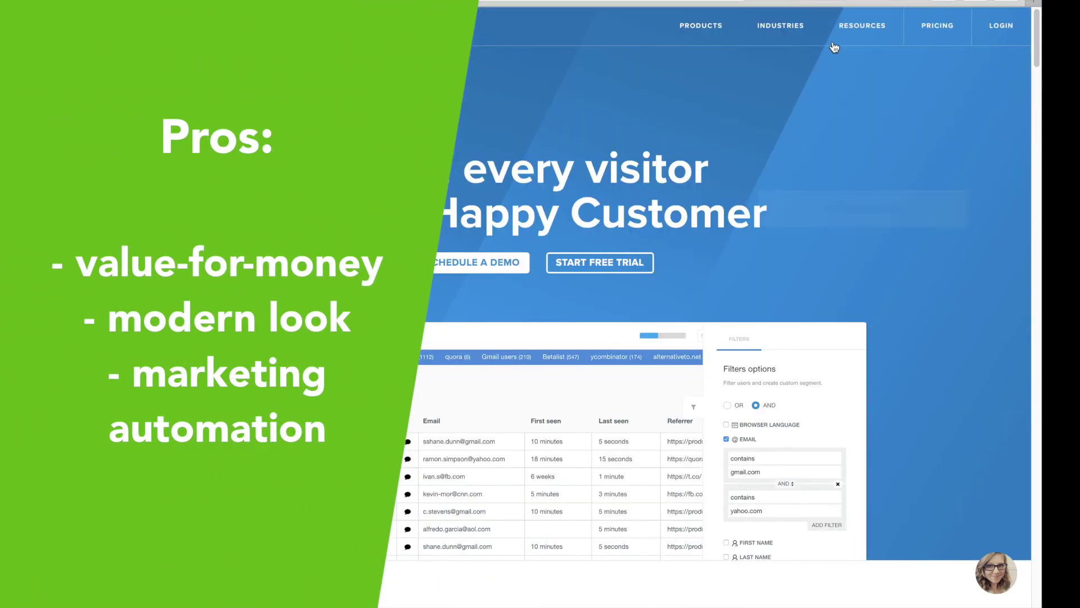
pyautogui.moveTo(749, 9)
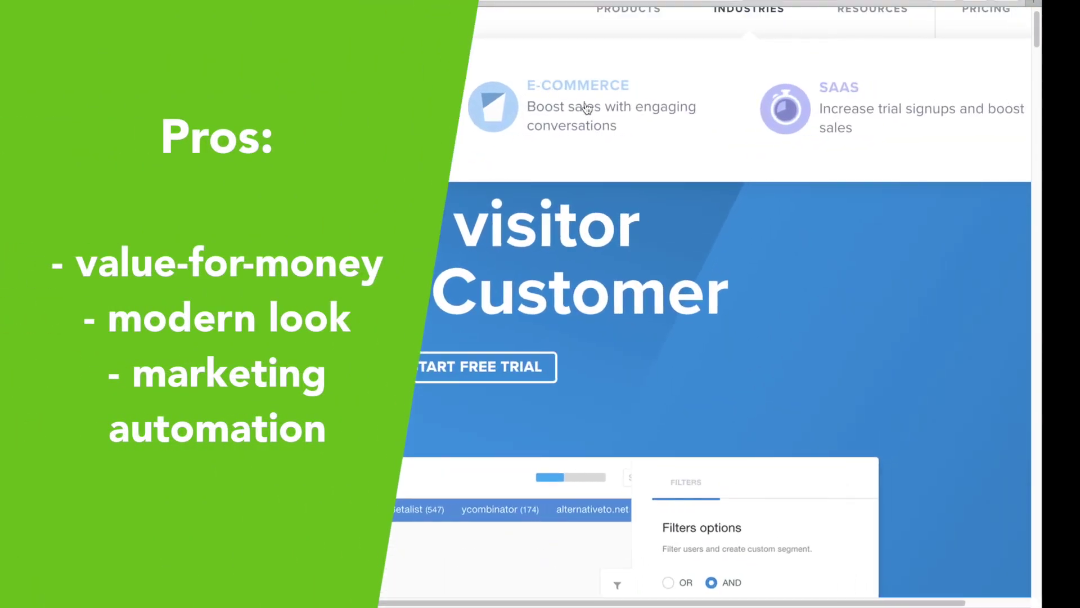
# Step: Go to the E-commerce industry page from the Industries menu on the UserEngage website
pyautogui.click(571, 111)
pyautogui.scroll(-5, 548, 161)
pyautogui.scroll(-5, 547, 160)
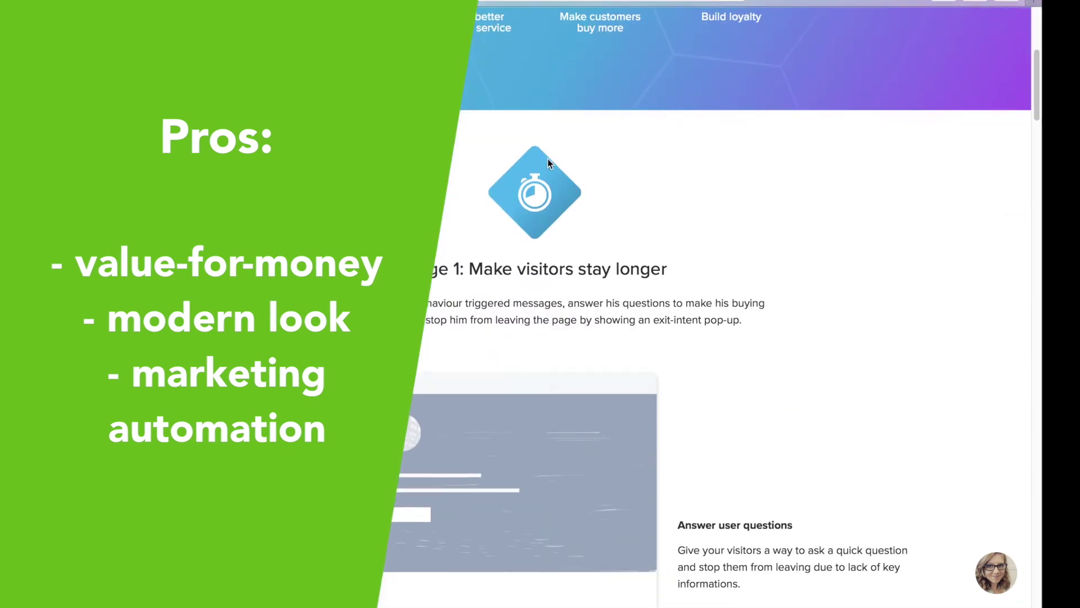
pyautogui.scroll(-5, 548, 160)
pyautogui.scroll(-5, 547, 161)
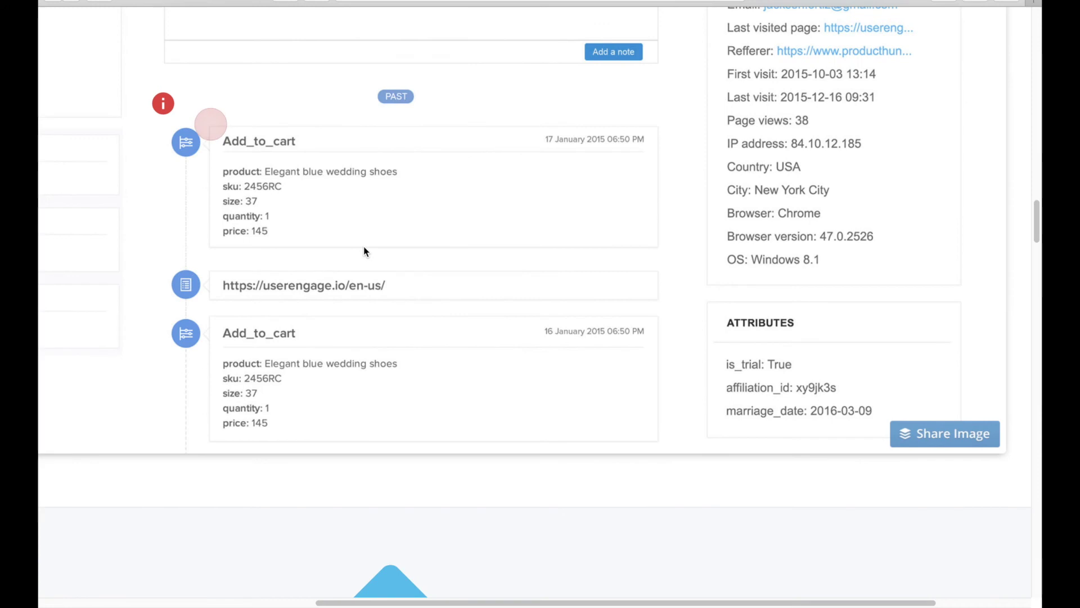
pyautogui.scroll(-5, 367, 242)
pyautogui.scroll(-5, 366, 251)
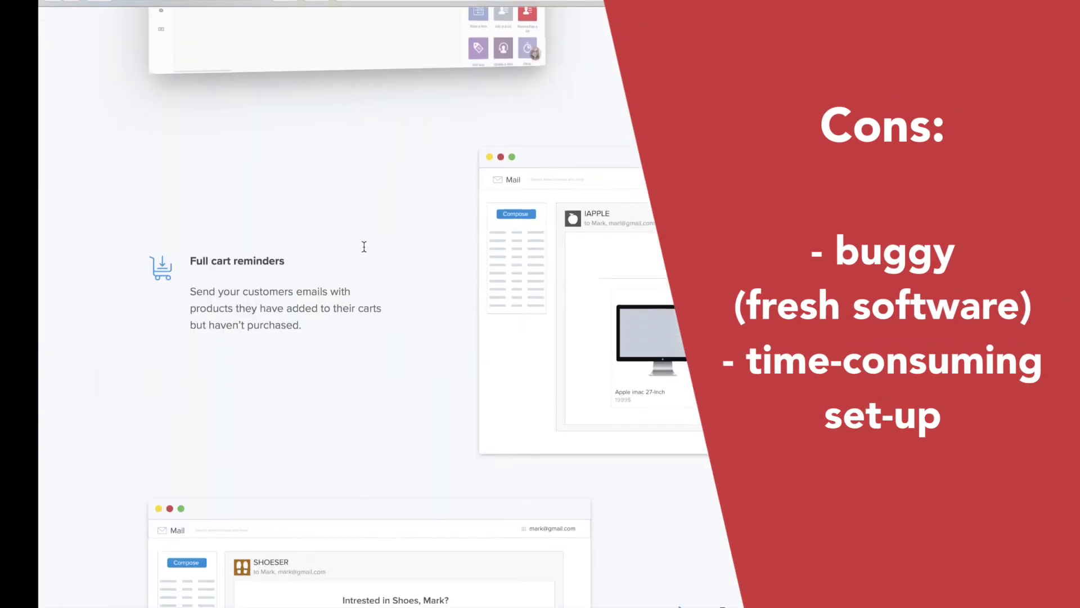
pyautogui.scroll(-3, 365, 251)
pyautogui.scroll(-1, 364, 247)
pyautogui.scroll(-5, 364, 247)
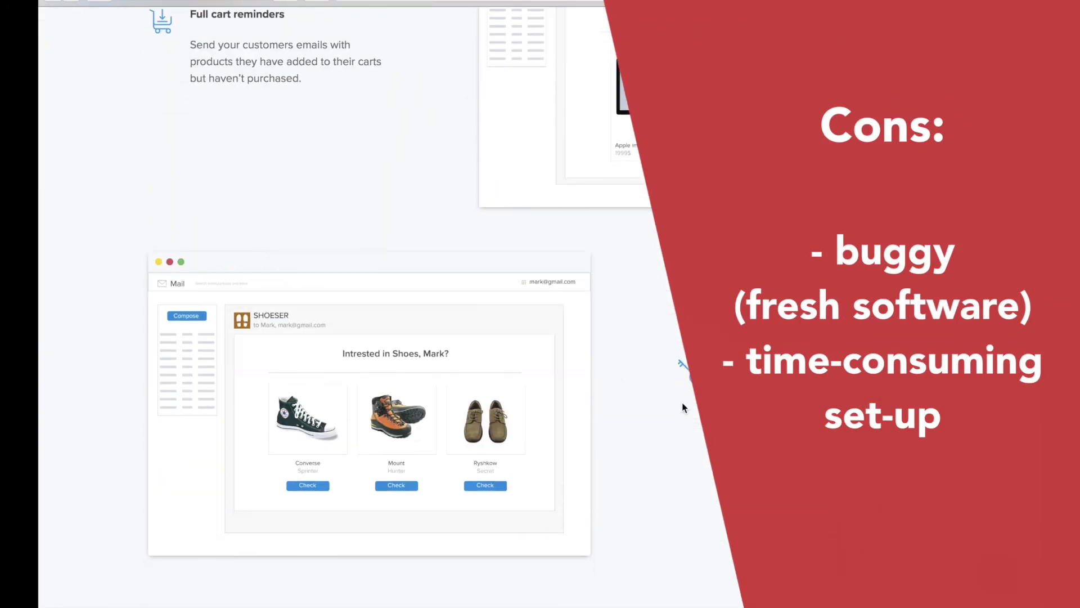
pyautogui.scroll(-2, 683, 403)
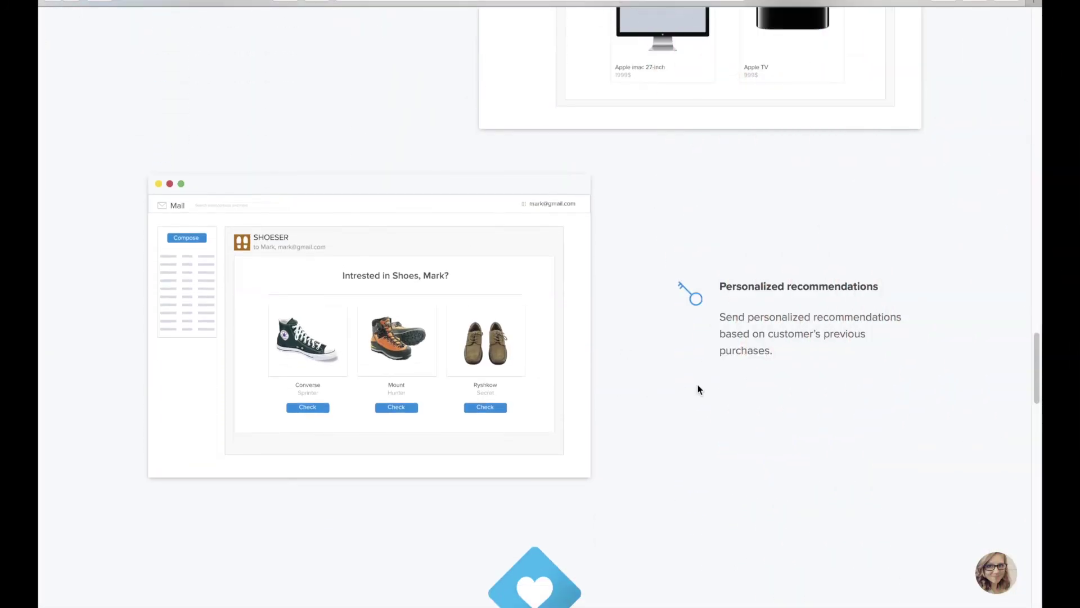
pyautogui.scroll(-5, 699, 390)
pyautogui.scroll(-5, 697, 389)
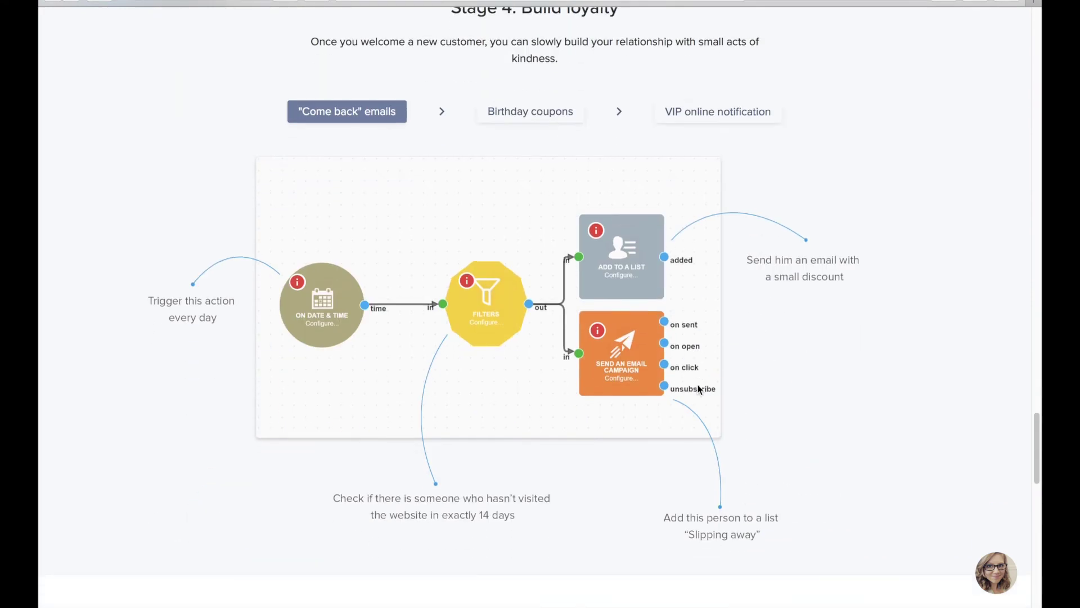
pyautogui.scroll(-2, 698, 389)
pyautogui.scroll(-2, 698, 389)
pyautogui.scroll(-5, 697, 389)
pyautogui.scroll(-5, 698, 389)
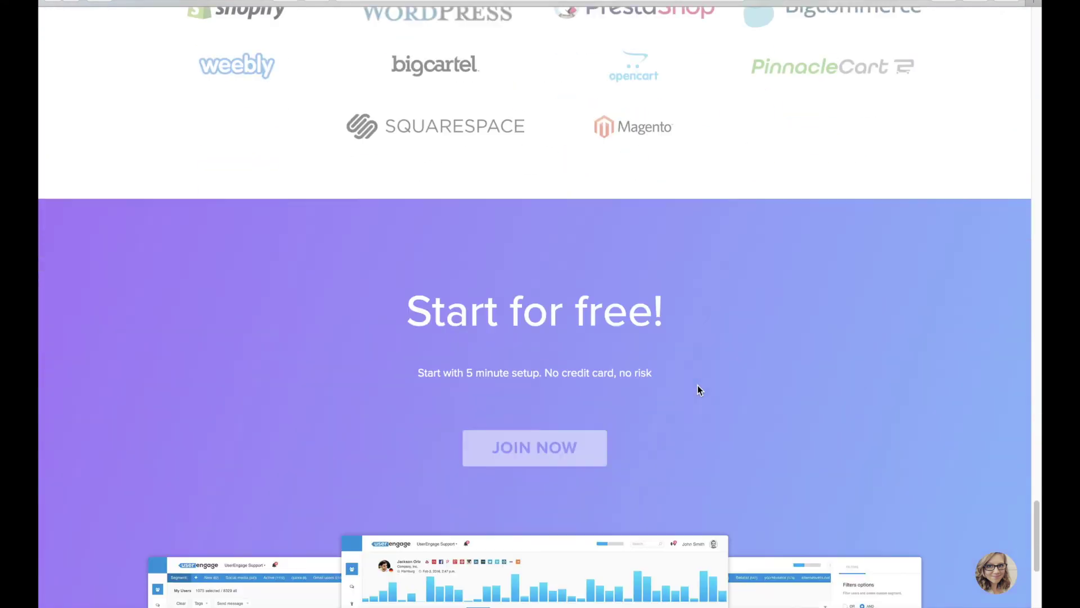